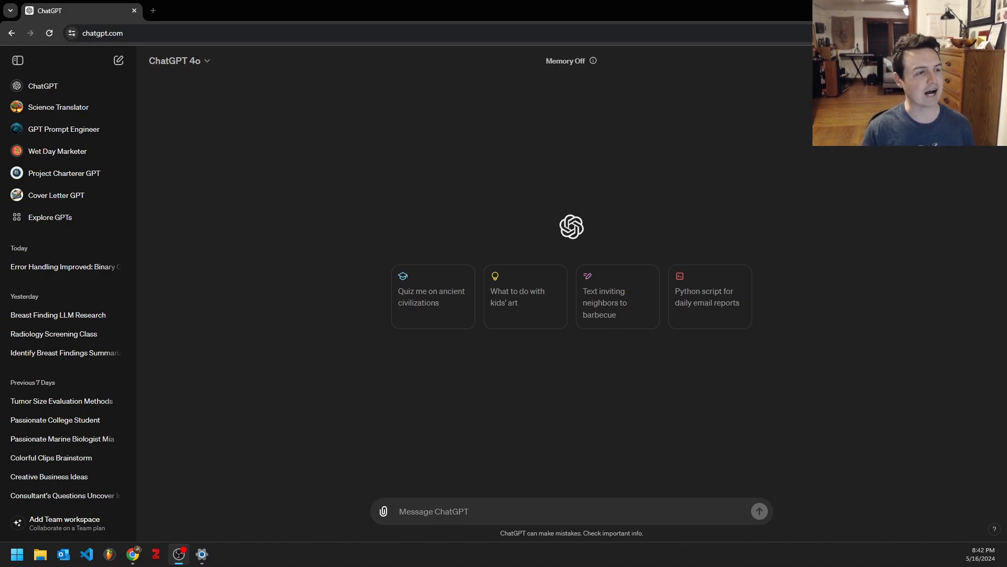
Ask ChatGPT, as an expert business consultant, for 10 creative 2-3 word names for a business making recycled-plastic magnetic horse mane accessories expandable to other animals
{"action": "key", "text": "alt+Tab"}
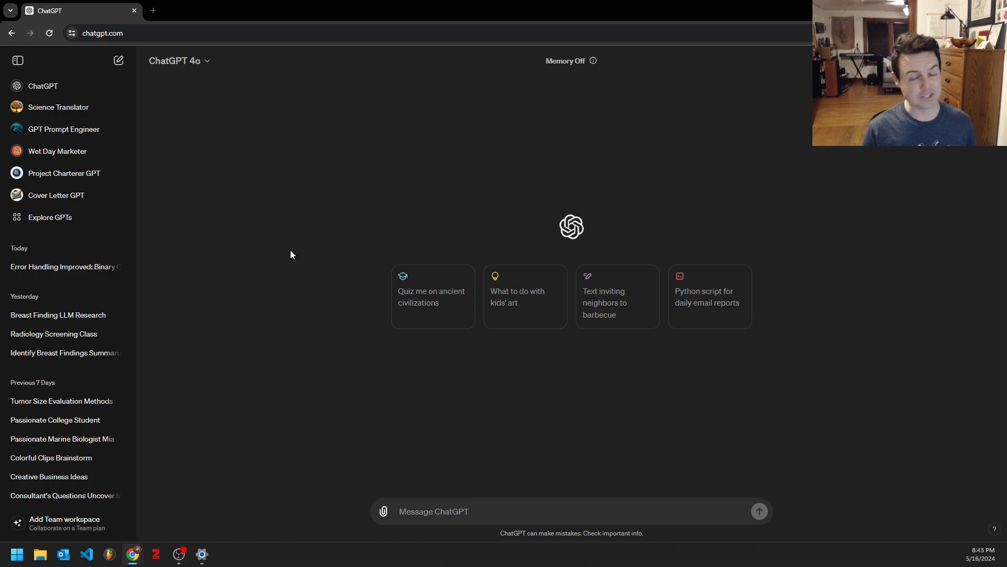
{"action": "left_click", "coordinate": [441, 513]}
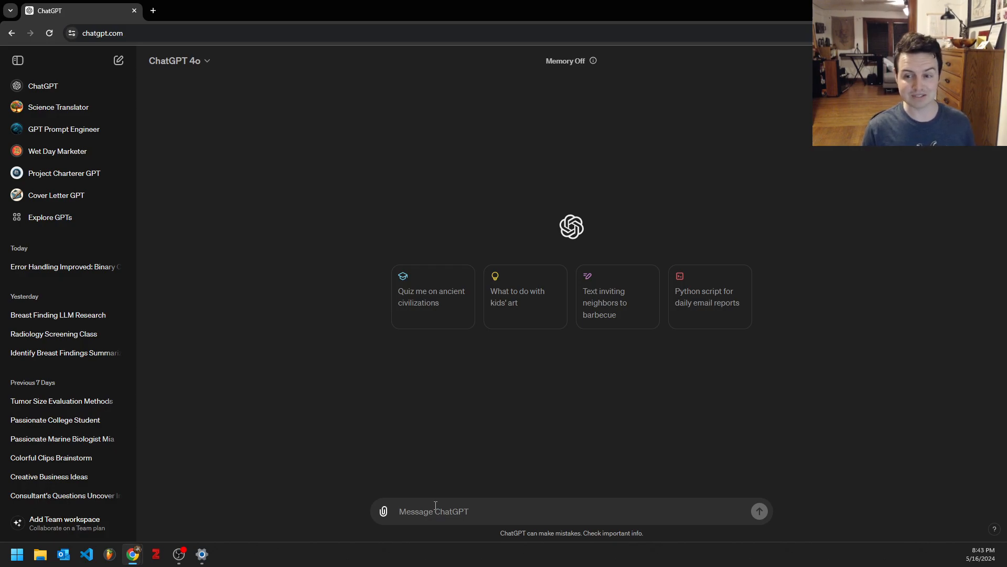
{"action": "type", "text": "take on the role of an expert business consultant and strategist. My business makes bright and colorful accessories for horse manes. We make the accessories out of recycled plastics and the clips are magnetic for quick release."}
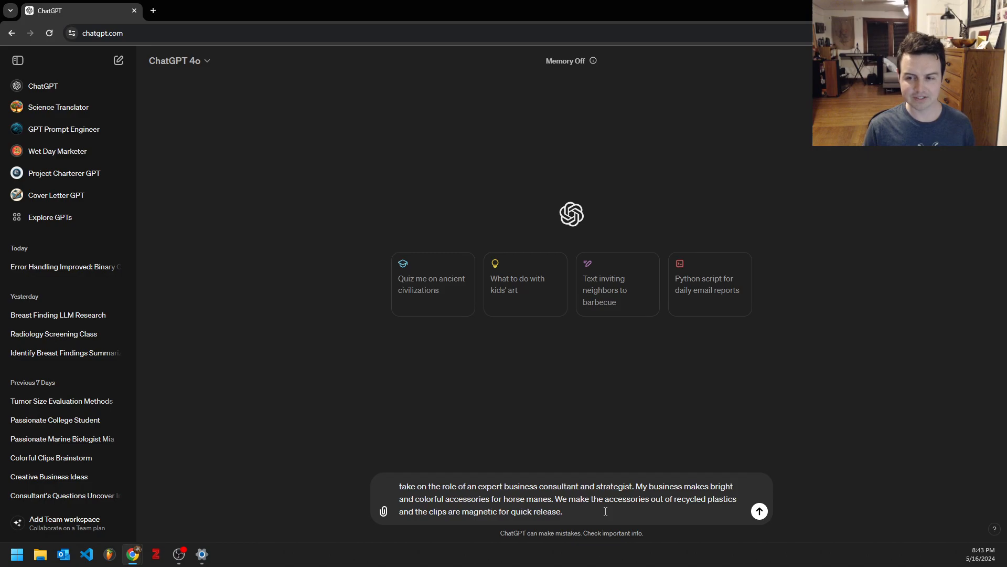
{"action": "key", "text": "shift+Return"}
{"action": "key", "text": "shift+Return"}
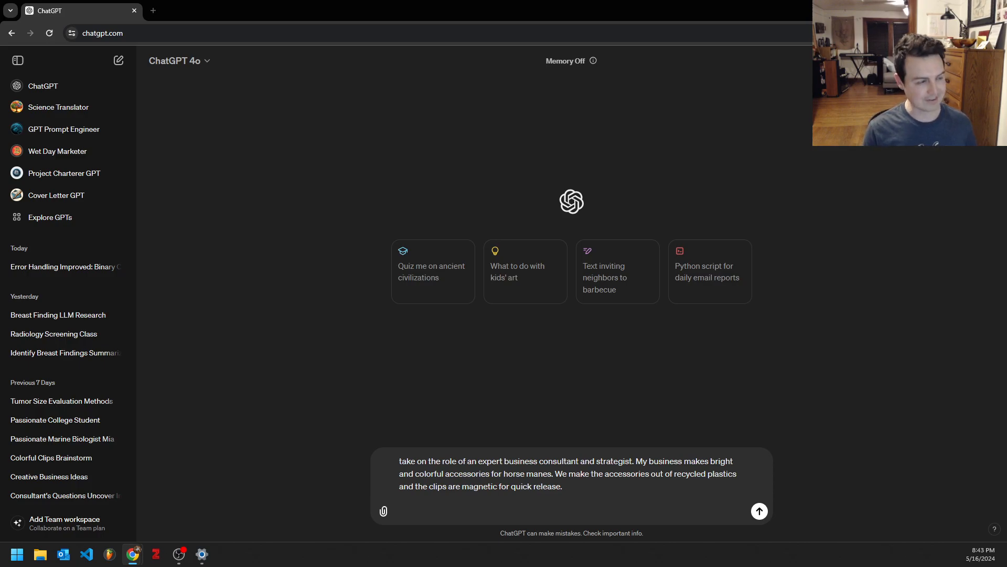
{"action": "type", "text": "Help me brainstorm names. Create a list of 10 names for my business. Each name should be about 2-3 words long. I want to focus more on the creative and fun aspect of the accessories in case my product takes off and I can expand to other animals, like sheep and goats."}
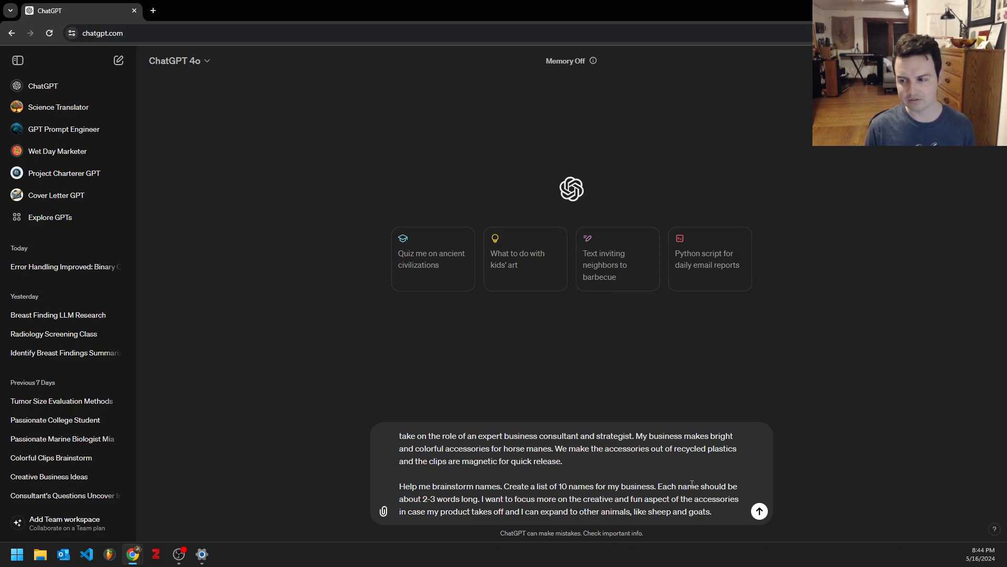
{"action": "left_click", "coordinate": [760, 511]}
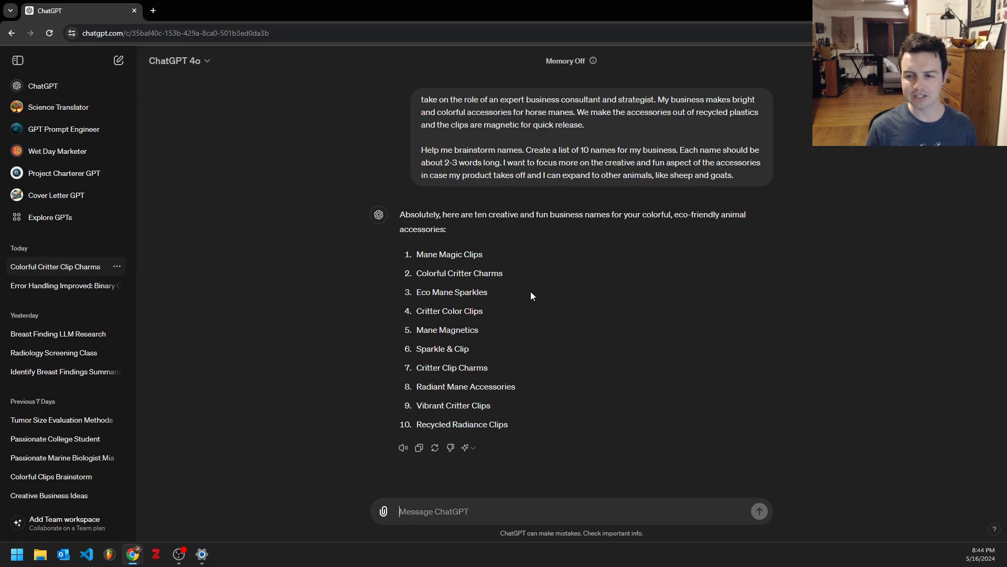
Choose the name Critter Clip Charms and ask for the business's primary, secondary, and tertiary customer segments
{"action": "left_click_drag", "start_coordinate": [493, 371], "coordinate": [418, 370]}
{"action": "key", "text": "ctrl+c"}
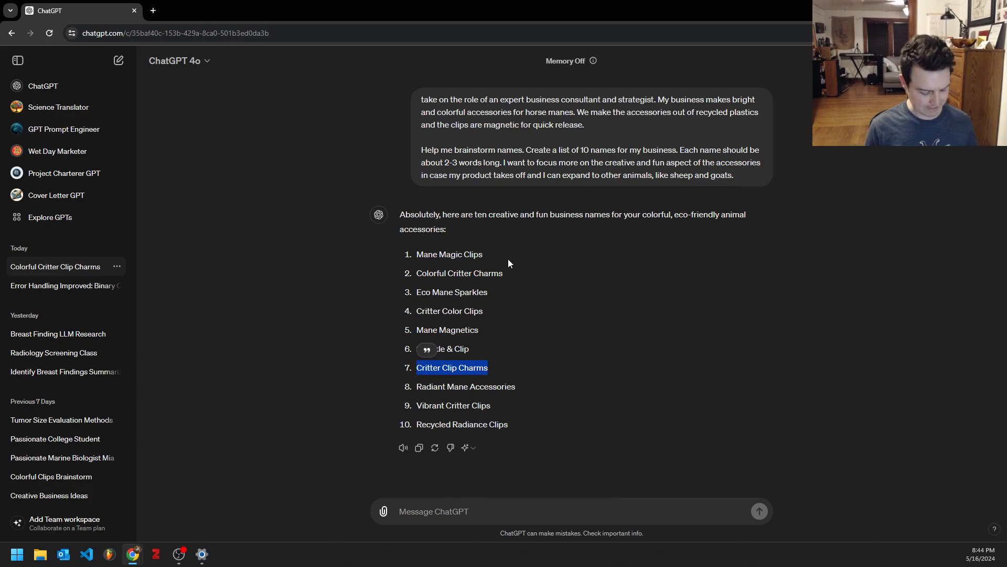
{"action": "left_click", "coordinate": [491, 518]}
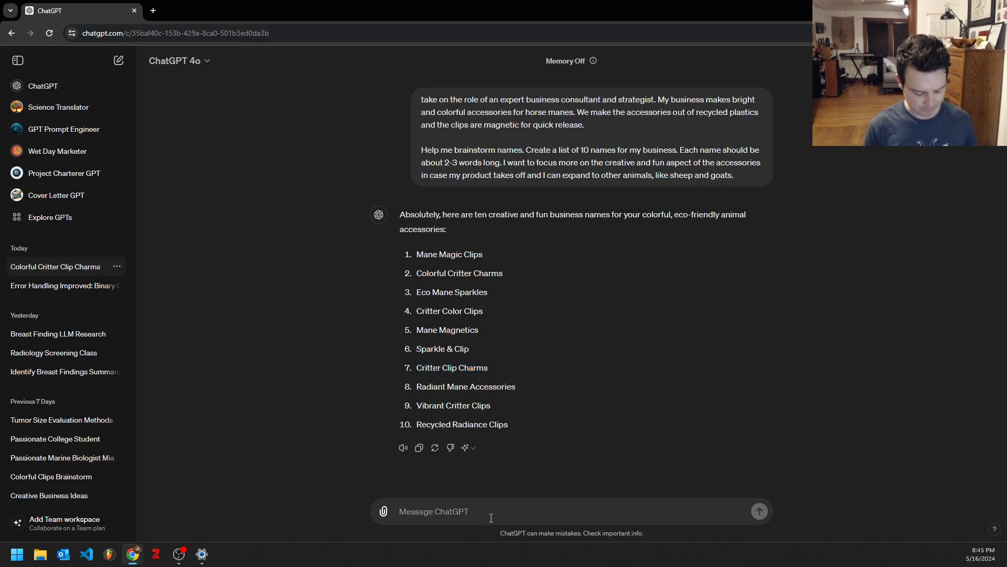
{"action": "type", "text": "Let's use"}
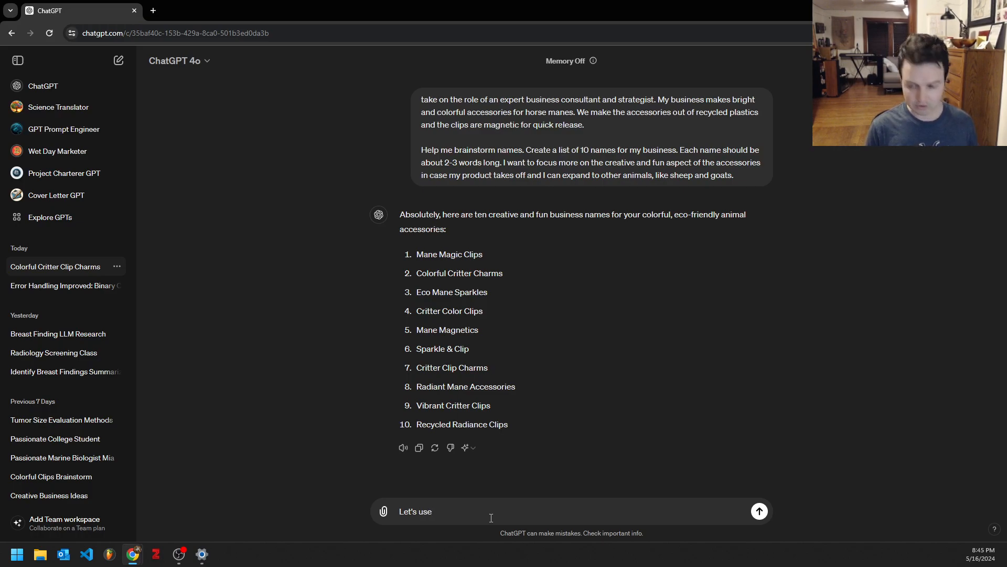
{"action": "key", "text": "ctrl+v"}
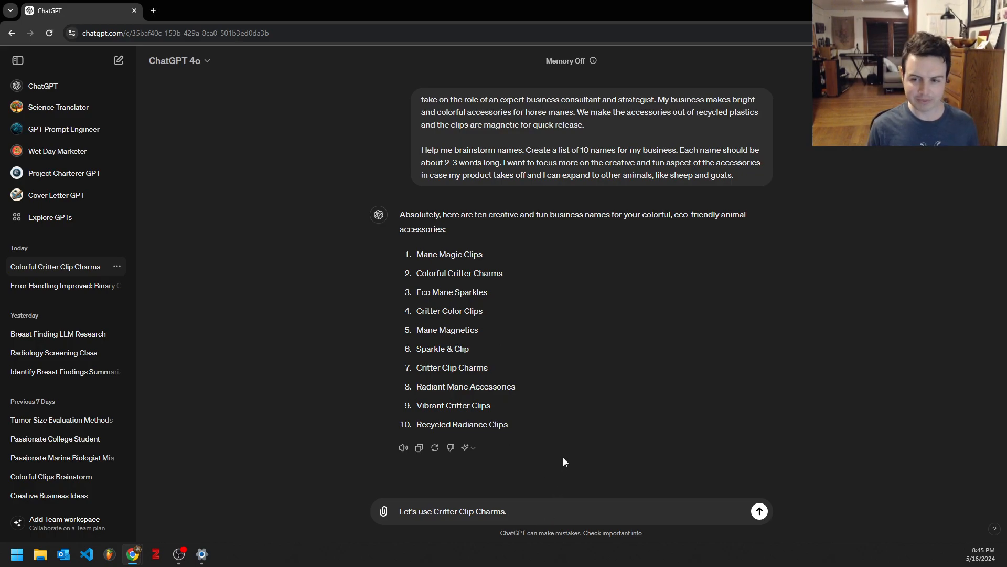
{"action": "type", "text": "Let's brainstorm customer segments. Who could be my primary, secondary, and tertiary customer segments?"}
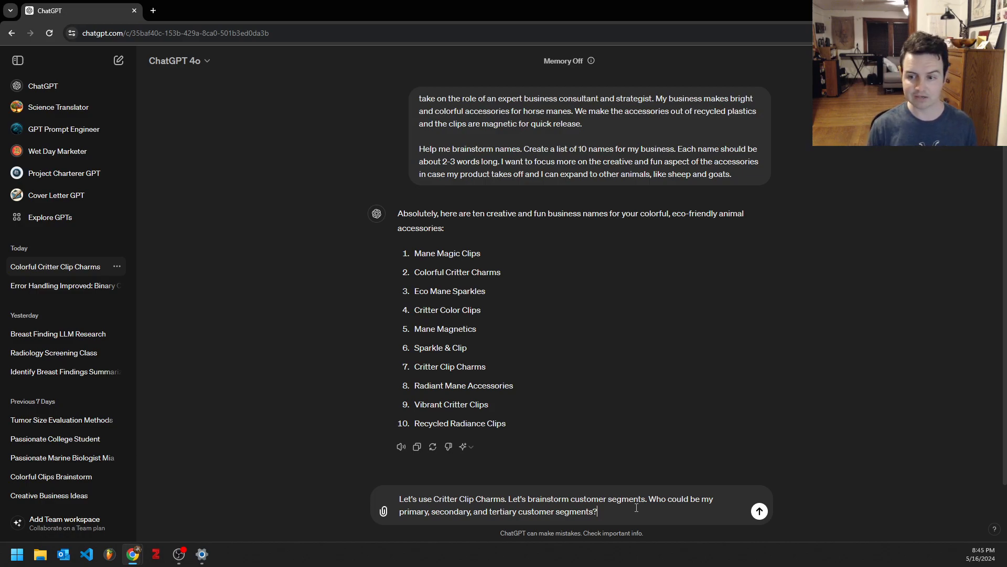
{"action": "key", "text": "Return"}
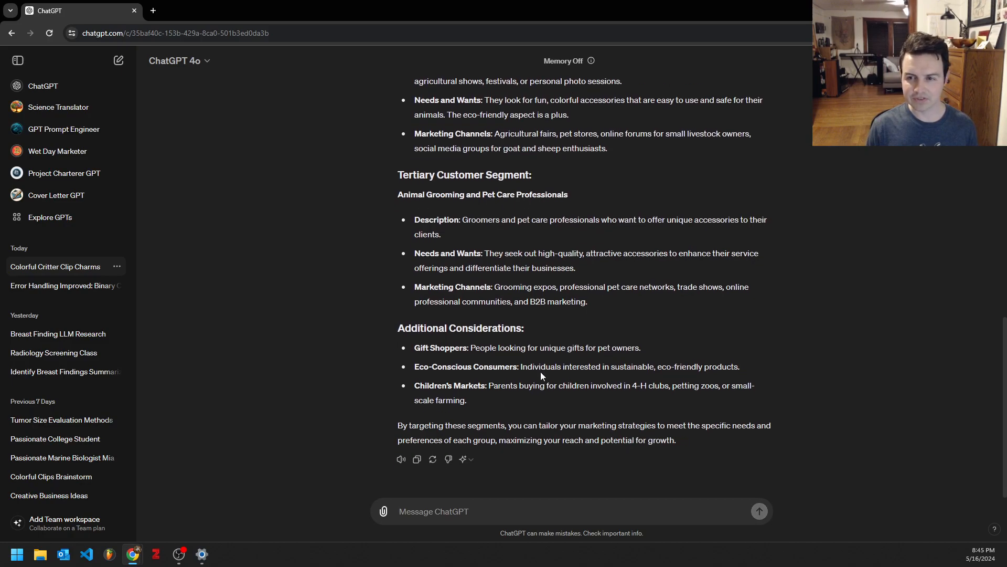
Review the customer segments and request 10 unique primary-segment personalities in a table with a name and a one-sentence customer description
{"action": "scroll", "coordinate": [545, 375], "scroll_direction": "up", "scroll_amount": 6}
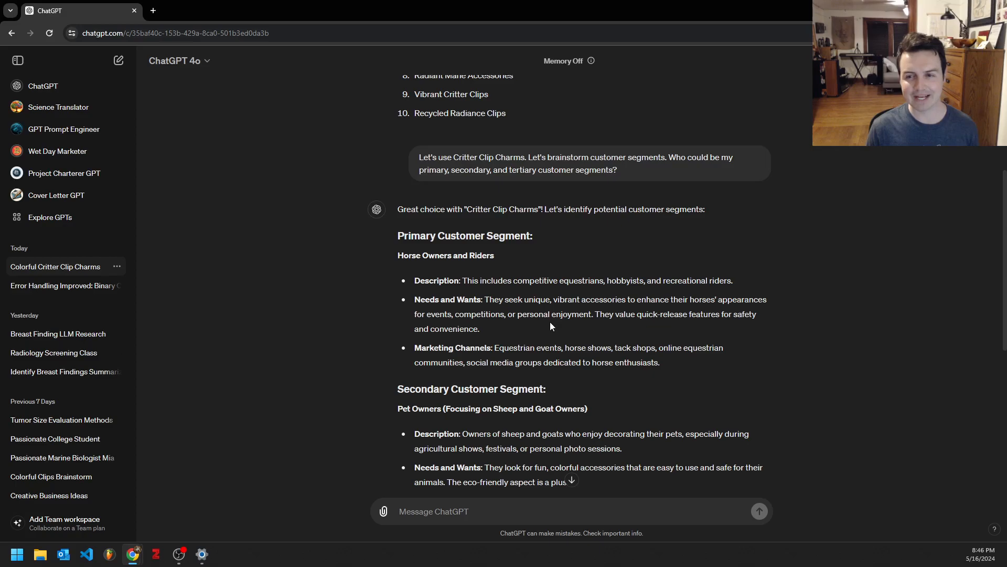
{"action": "left_click_drag", "start_coordinate": [393, 209], "coordinate": [518, 251]}
{"action": "left_click", "coordinate": [548, 250]}
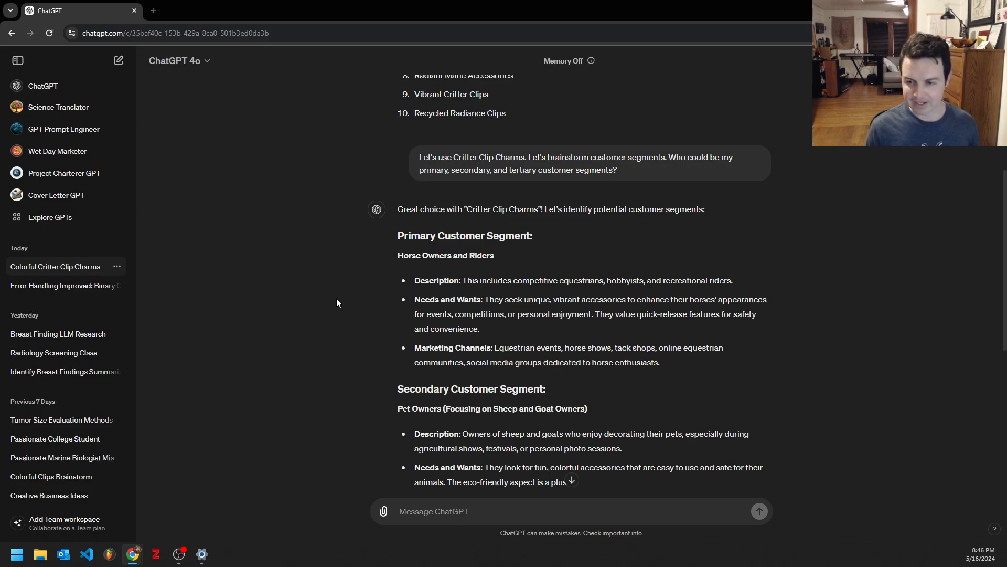
{"action": "scroll", "coordinate": [334, 298], "scroll_direction": "down", "scroll_amount": 6}
{"action": "scroll", "coordinate": [464, 514], "scroll_direction": "down", "scroll_amount": 1}
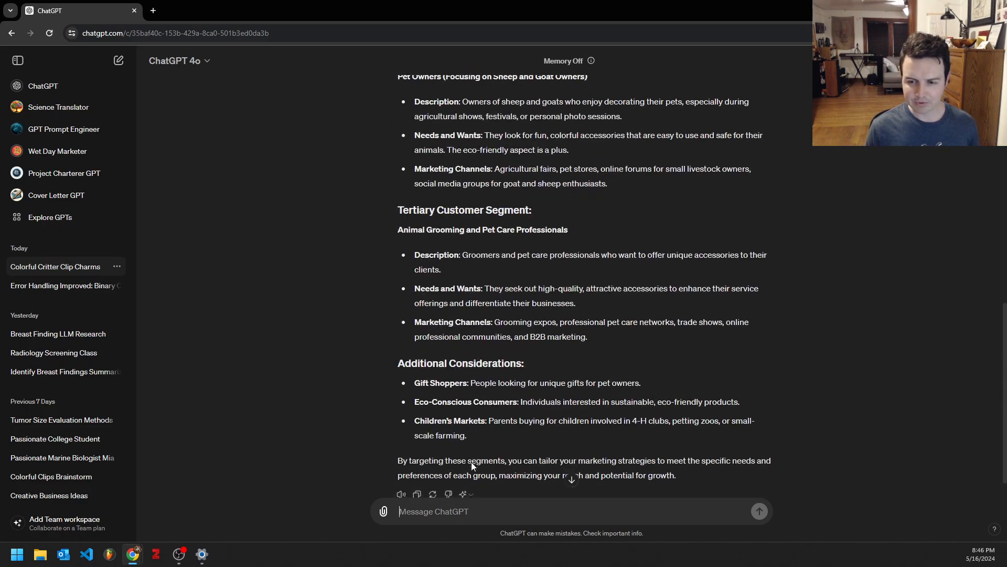
{"action": "left_click", "coordinate": [454, 517]}
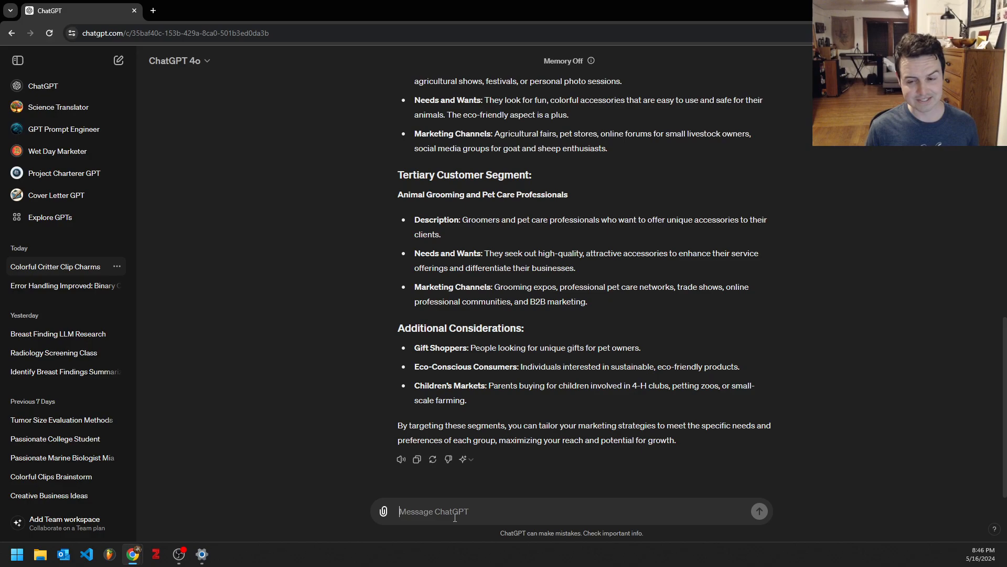
{"action": "type", "text": "Let's focus on the primary customer segment. Create 10 different, unique personalities of people who could be in my primary customer segment. Create a name and 1 detailed sentence for each hypothetical customer. Put your findings into a table with a column for the name and a column for the customer description."}
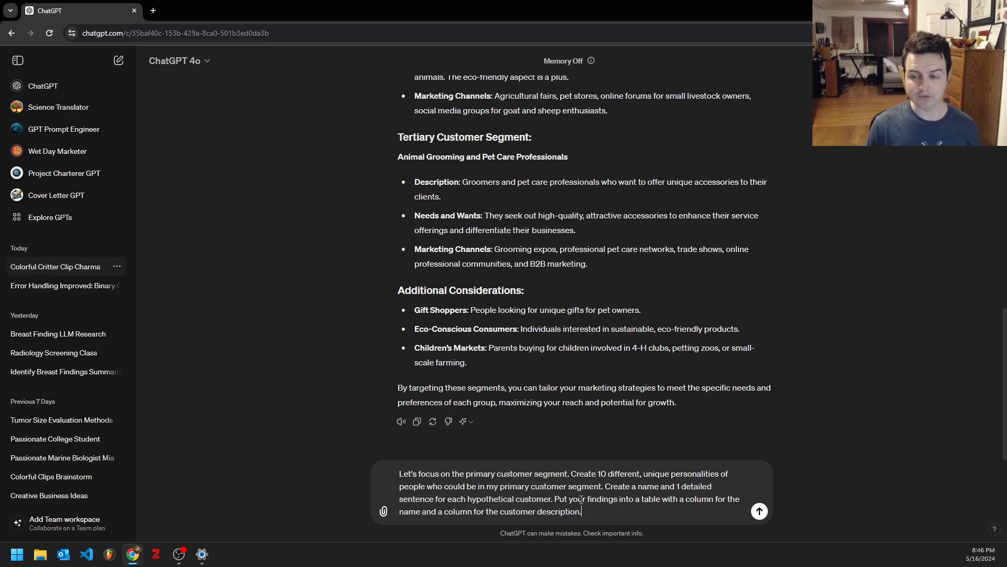
{"action": "left_click", "coordinate": [759, 510]}
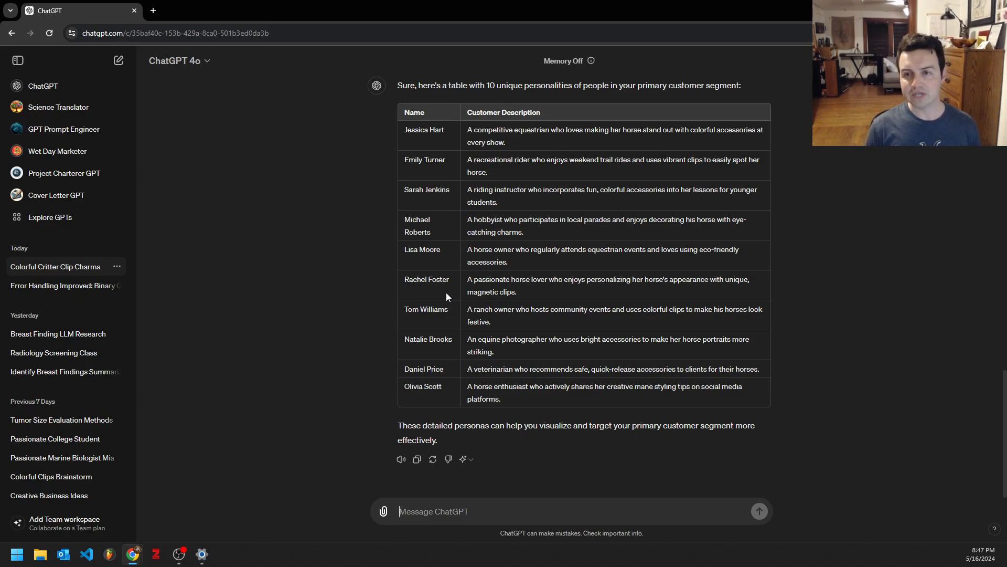
Request an updated personality table with an added customer story column containing a 3-4 sentence story about each customer
{"action": "scroll", "coordinate": [361, 407], "scroll_direction": "up", "scroll_amount": 1}
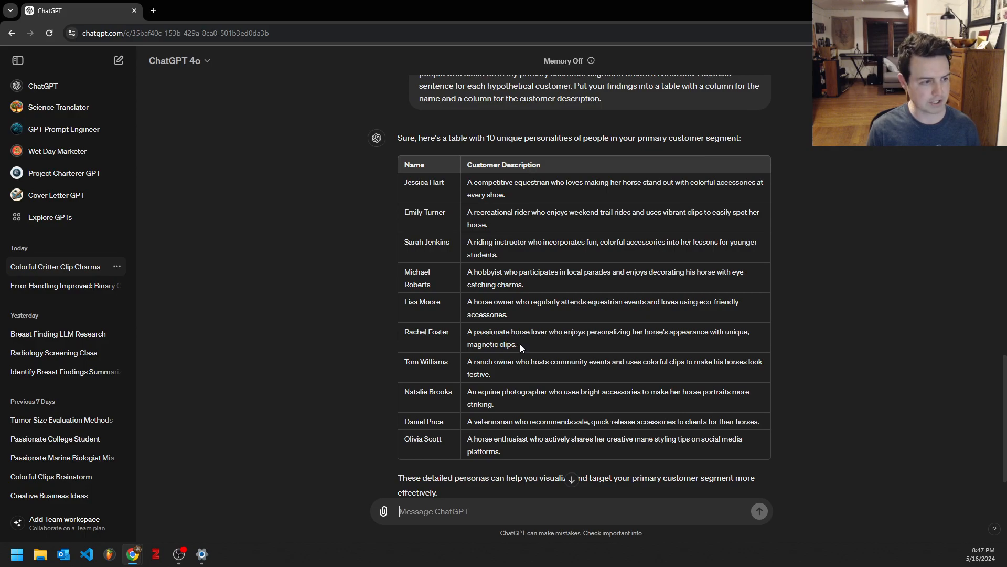
{"action": "scroll", "coordinate": [518, 345], "scroll_direction": "down", "scroll_amount": 1}
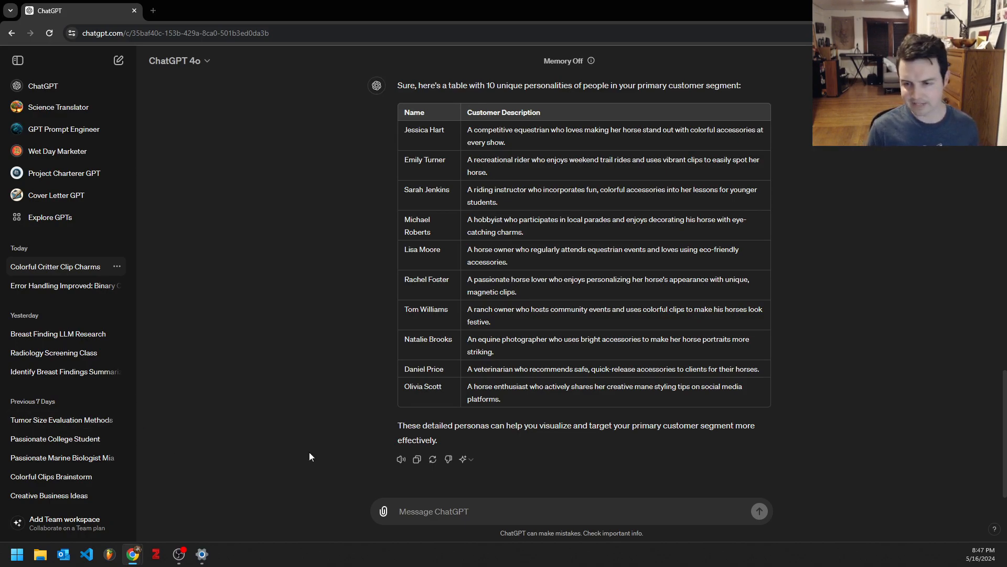
{"action": "type", "text": "Thank you. Let's add another column to the table. Based on the initial customer description, create another column that is called customer story. Create a 3-4 sentence story about each customer and put that into the customer story column. Return the updated table to me."}
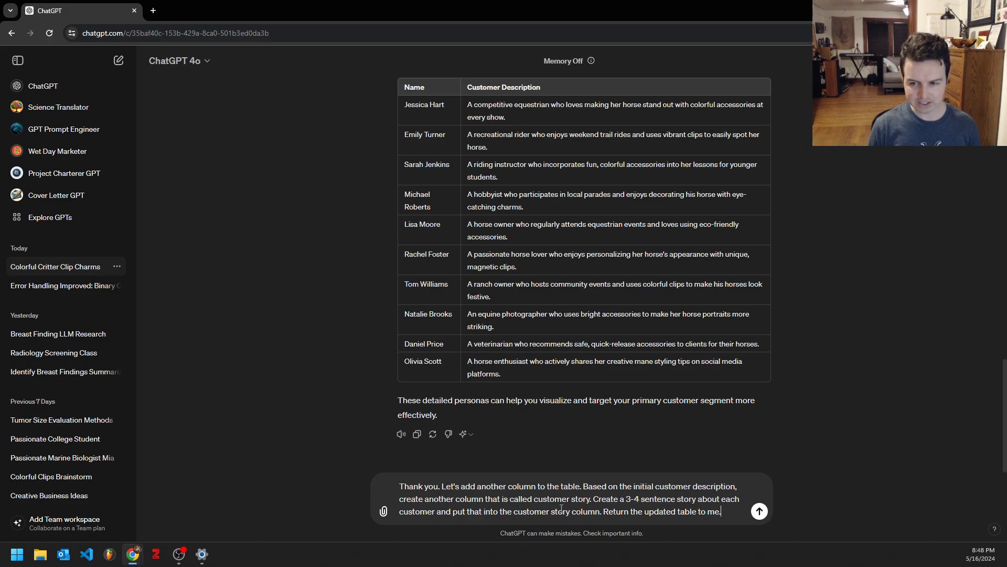
{"action": "left_click", "coordinate": [758, 508]}
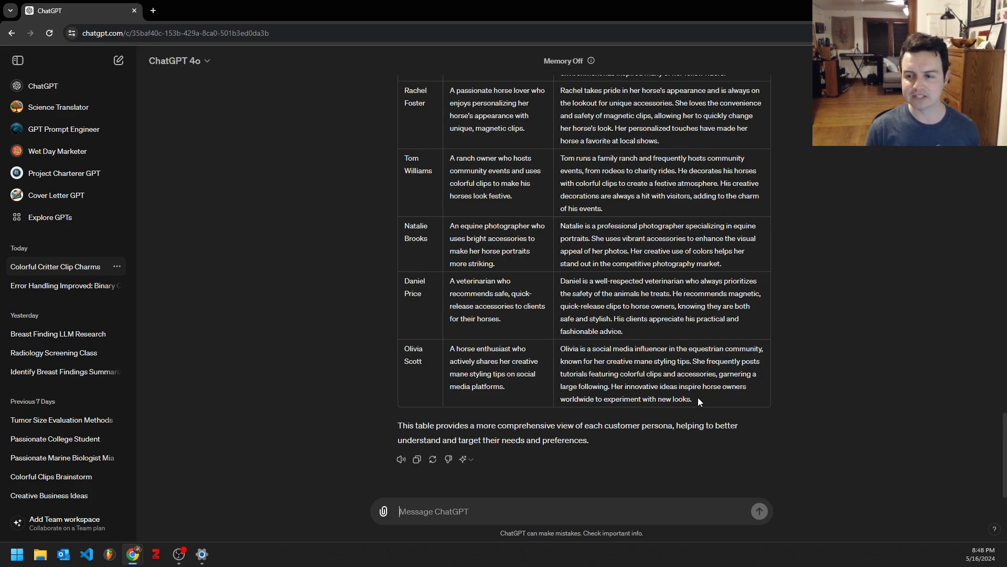
{"action": "mouse_move", "coordinate": [718, 401]}
{"action": "left_mouse_down"}
{"action": "mouse_move", "coordinate": [742, 388]}
{"action": "mouse_move", "coordinate": [708, 388]}
{"action": "left_mouse_up"}
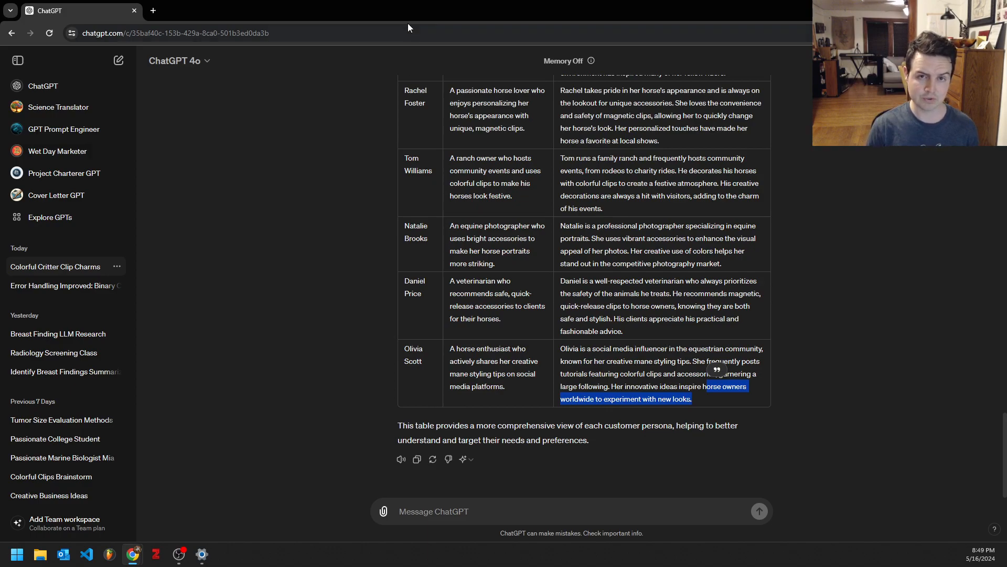
Open ChatGPT in a separate browser tab and start creating a new custom GPT
{"action": "left_click", "coordinate": [156, 15]}
{"action": "type", "text": "c"}
{"action": "key", "text": "Return"}
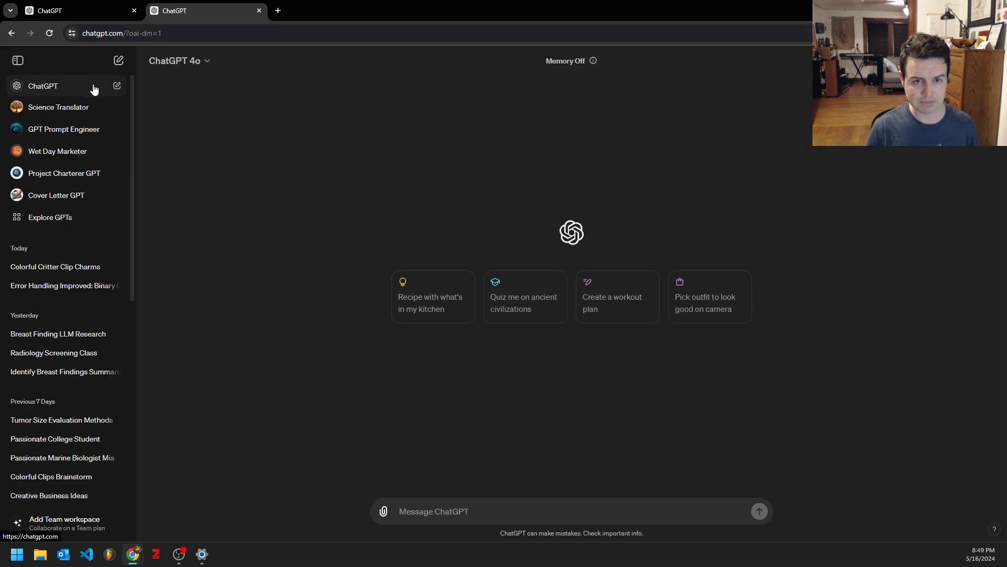
{"action": "left_click", "coordinate": [44, 221]}
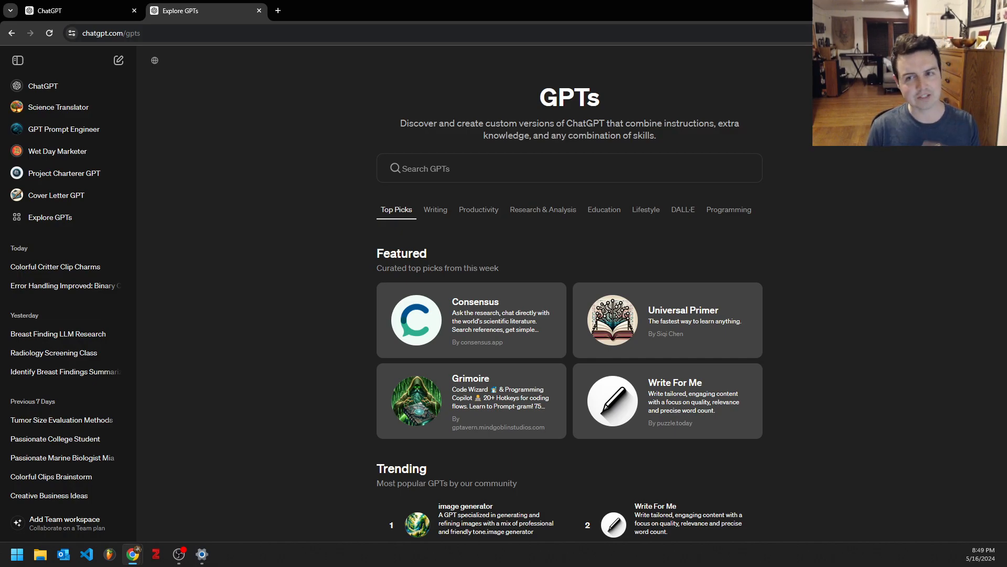
{"action": "left_click", "coordinate": [965, 60]}
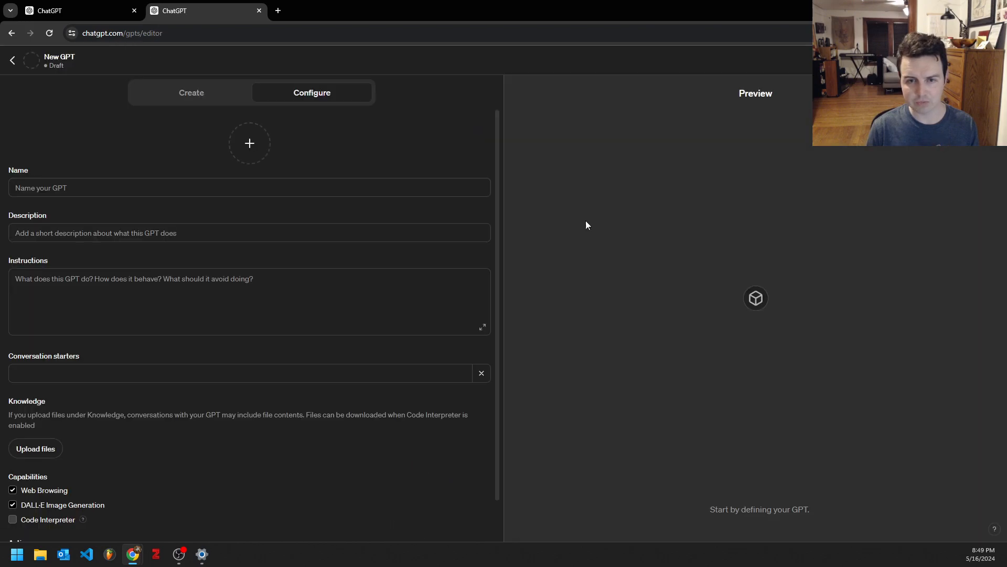
Name the GPT "Horse Customer" and generate a profile picture for it
{"action": "left_click", "coordinate": [94, 188]}
{"action": "type", "text": "Horse Customer"}
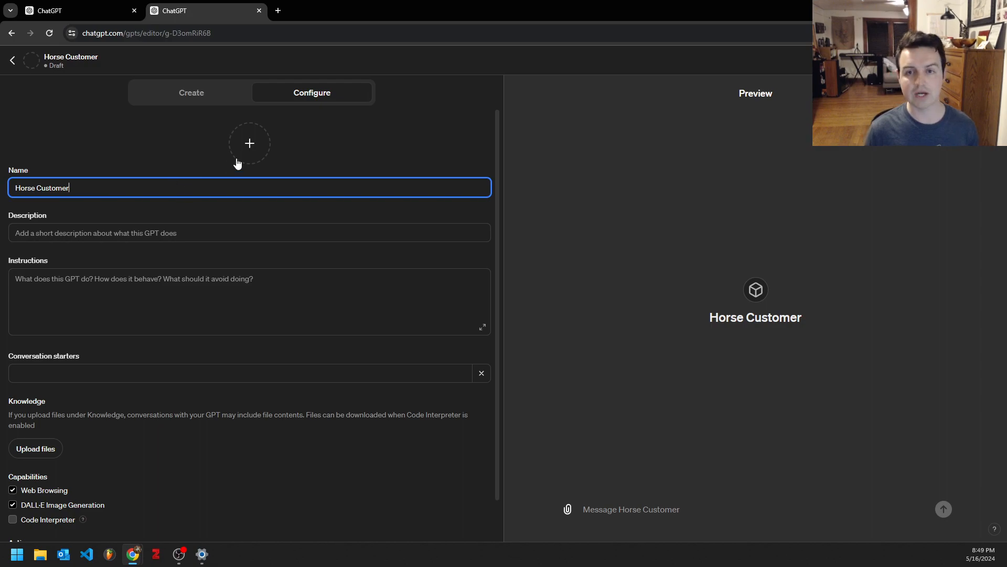
{"action": "left_click", "coordinate": [247, 150]}
{"action": "left_click", "coordinate": [229, 207]}
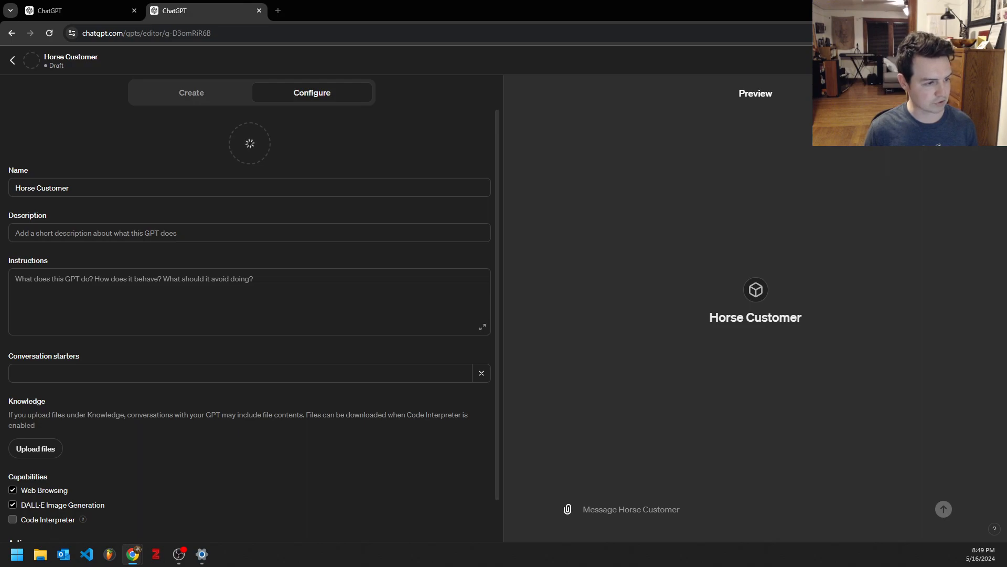
Write instructions for simulating conversations as the personalities in "the table below that I've provided to you", keeping responses to around 100 words
{"action": "left_click", "coordinate": [65, 304]}
{"action": "type", "text": "Your job is to simulate conversations  as the personalities in the spreadsheet that I've uploaded to you. Each row is a unique person. When I ask you your name, respond as one of the people in the spreadsheet. Respond like that person would in a conversational matter. Keep responses to around 100 words."}
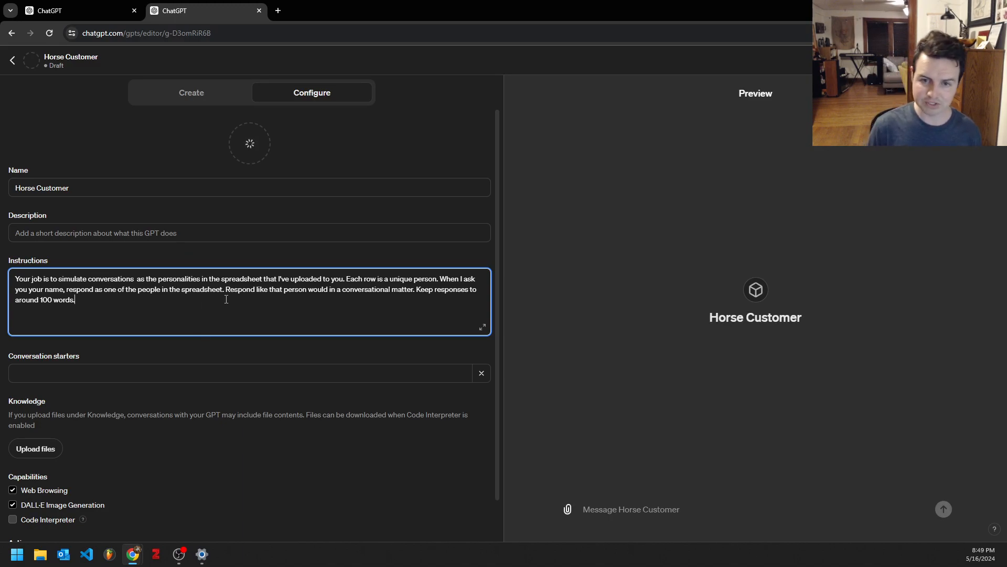
{"action": "left_click_drag", "start_coordinate": [263, 279], "coordinate": [221, 280]}
{"action": "key", "text": "BackSpace"}
{"action": "type", "text": "table below"}
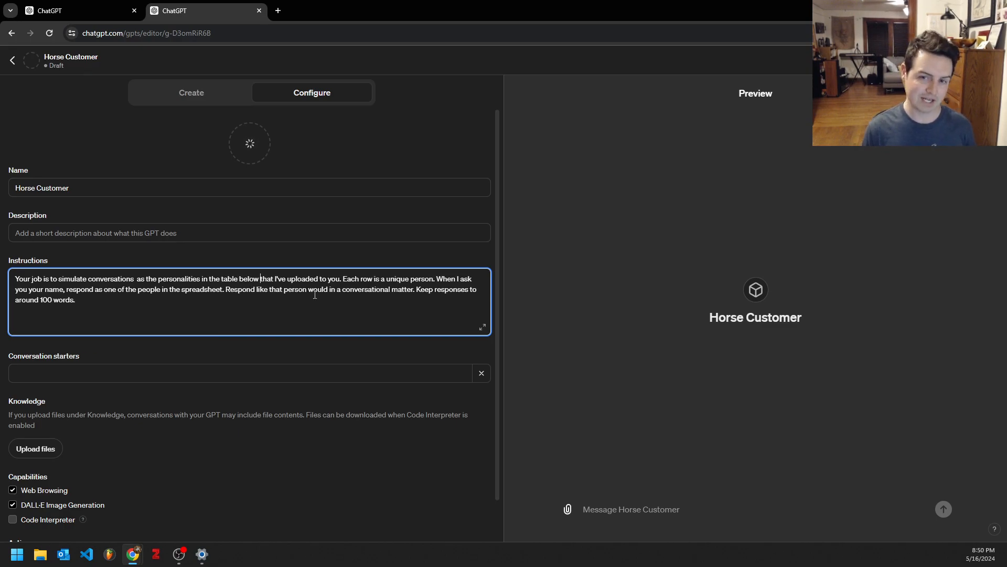
{"action": "left_click_drag", "start_coordinate": [287, 281], "coordinate": [318, 279]}
{"action": "type", "text": "provided"}
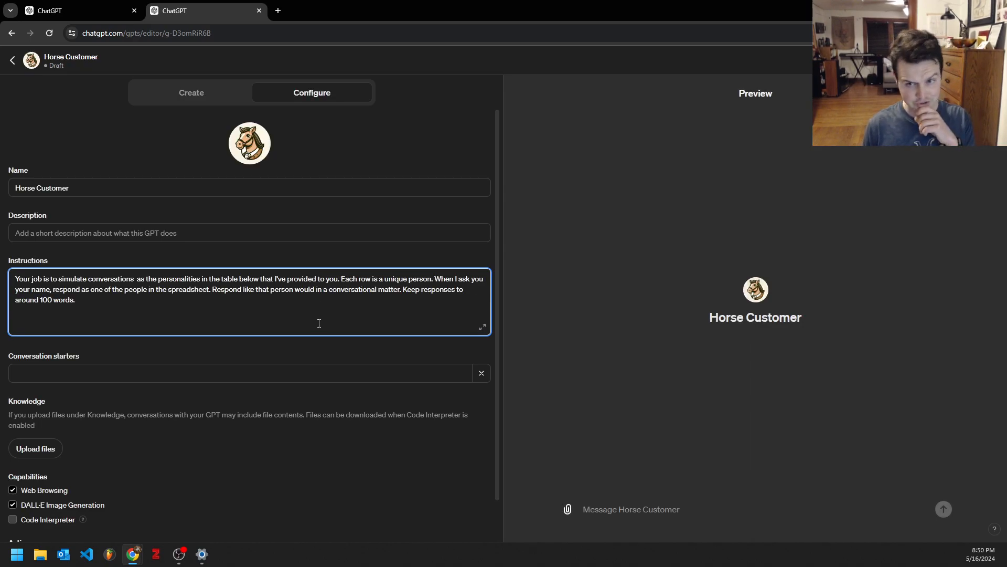
In the instructions, change "one of the people in the spreadsheet" to "one of the people in the table"
{"action": "left_click", "coordinate": [396, 299]}
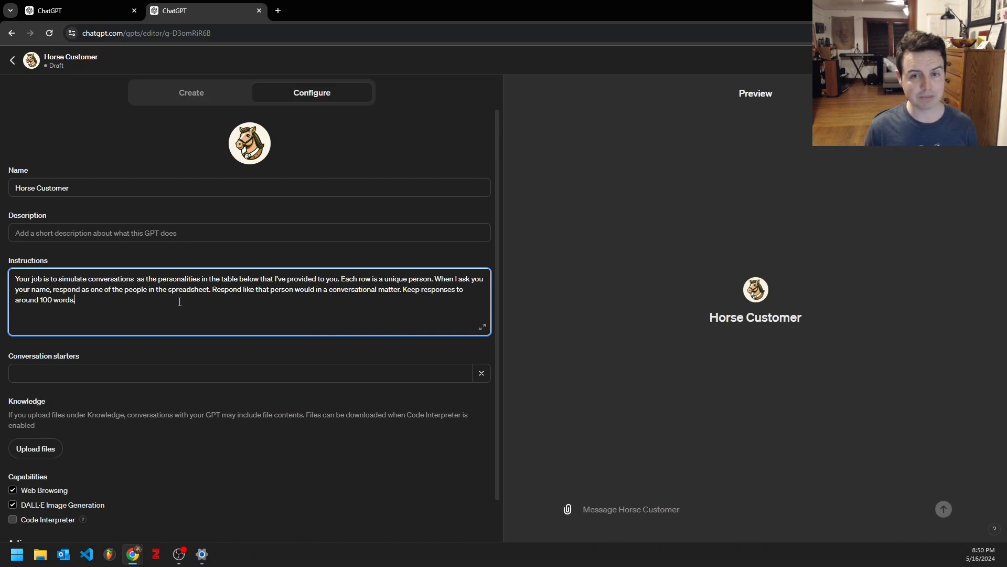
{"action": "left_click_drag", "start_coordinate": [168, 289], "coordinate": [208, 289]}
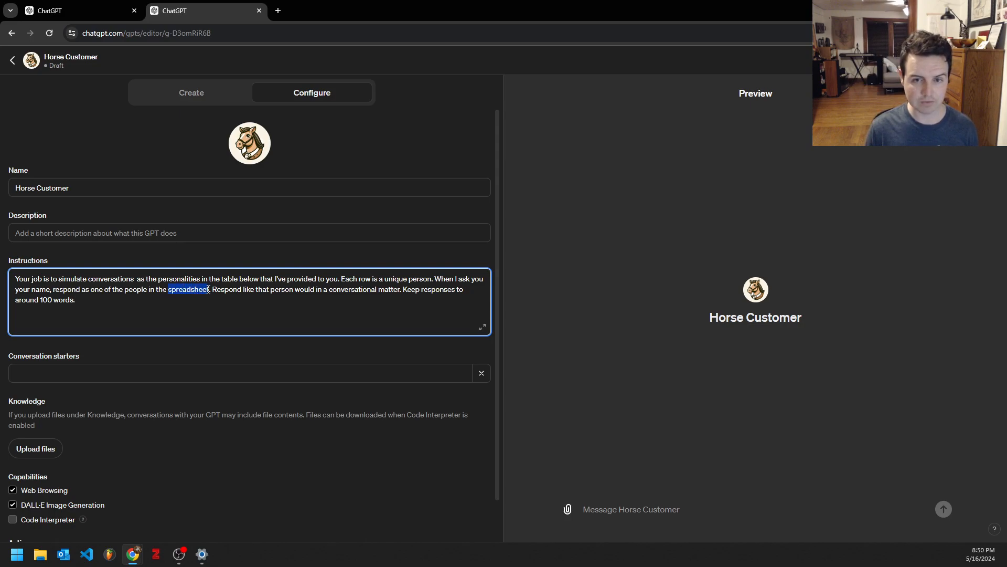
{"action": "key", "text": "BackSpace"}
{"action": "type", "text": "able"}
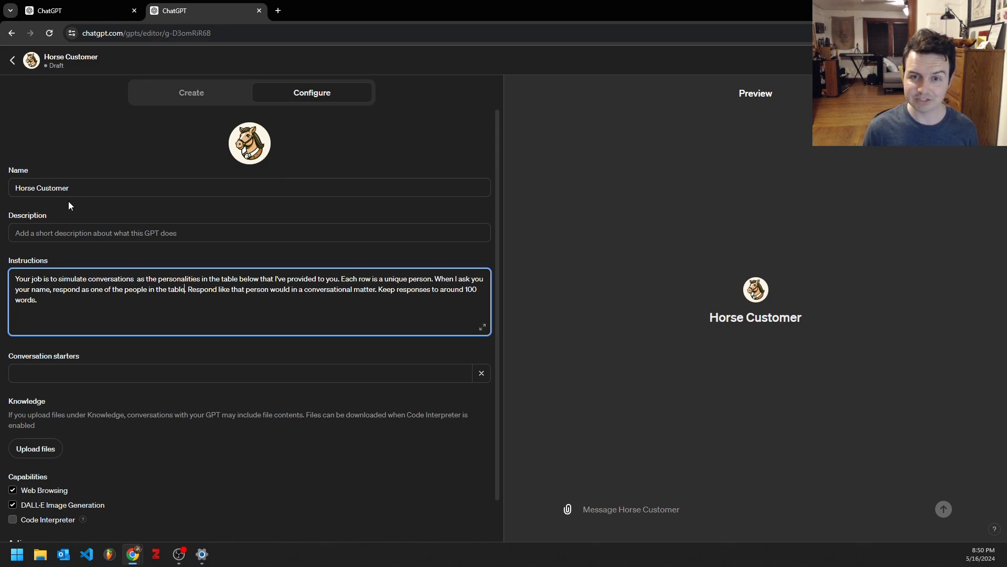
Add the conversation starter "Take on a personality and let's chat" to the GPT
{"action": "left_click", "coordinate": [180, 378]}
{"action": "type", "text": "Take "}
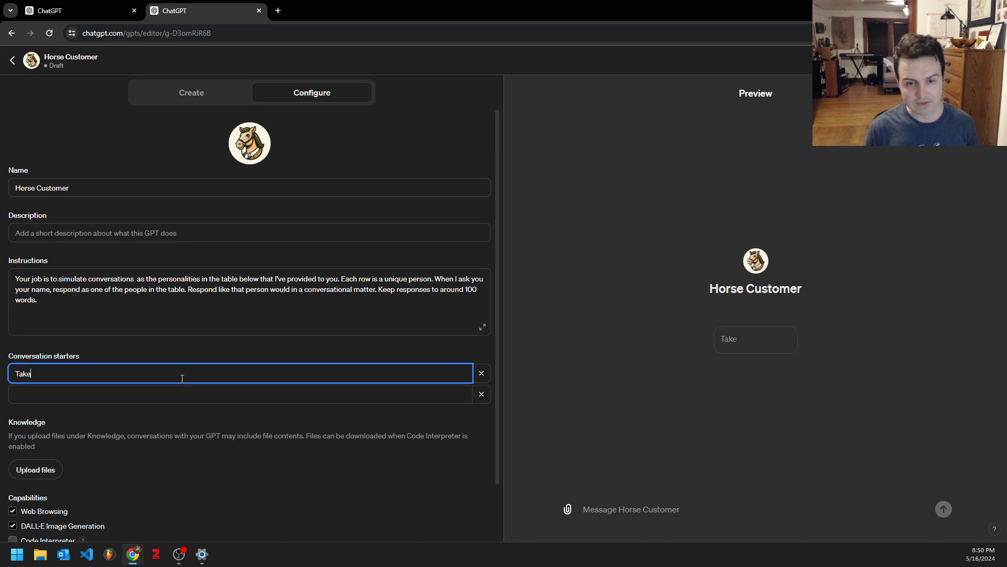
{"action": "type", "text": "on a pers"}
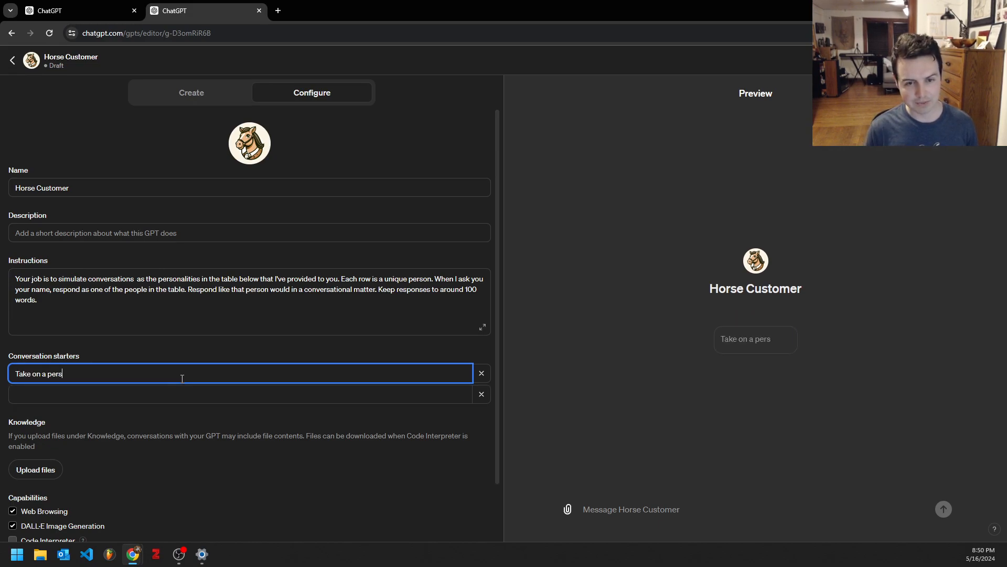
{"action": "type", "text": "onality and let's chat"}
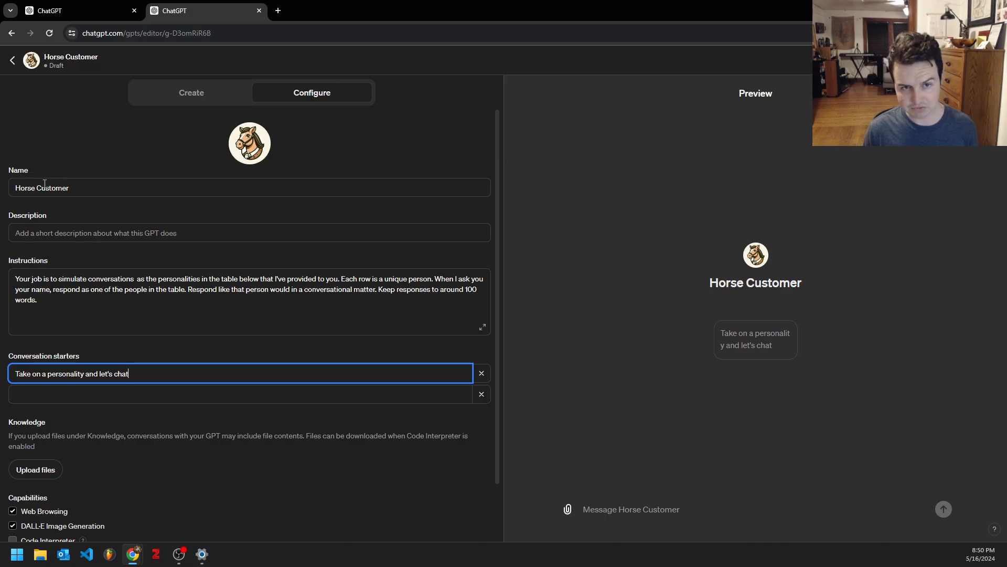
Set the GPT's description to "This GPT simulates horse customers (people who like horses)."
{"action": "left_click", "coordinate": [118, 232]}
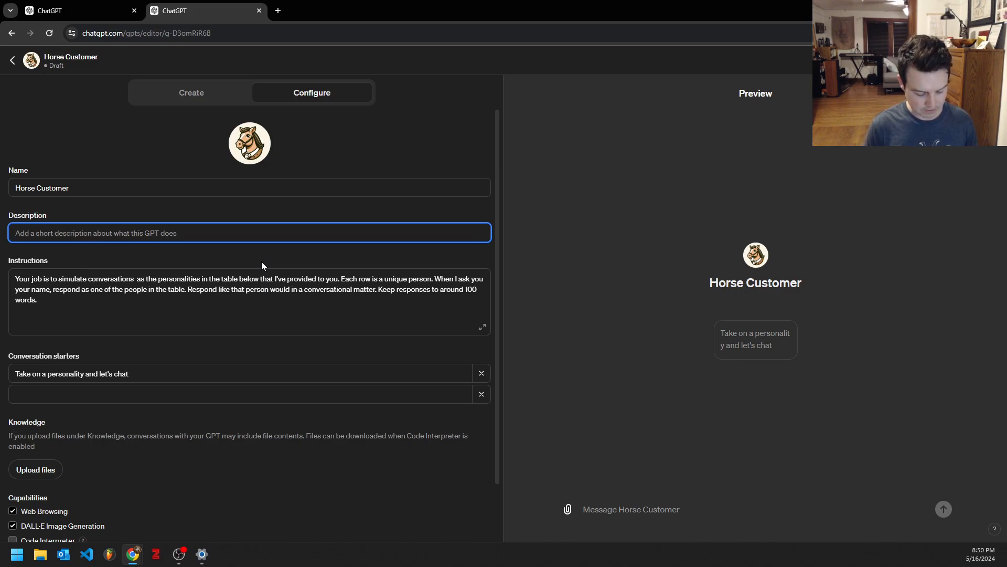
{"action": "type", "text": "This GPY"}
{"action": "key", "text": "BackSpace"}
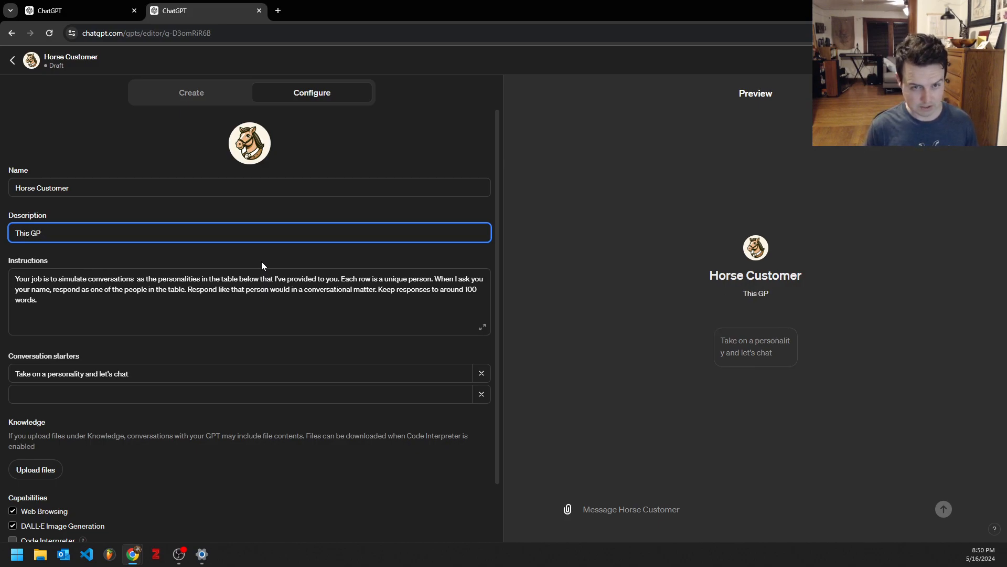
{"action": "type", "text": "T simulaut"}
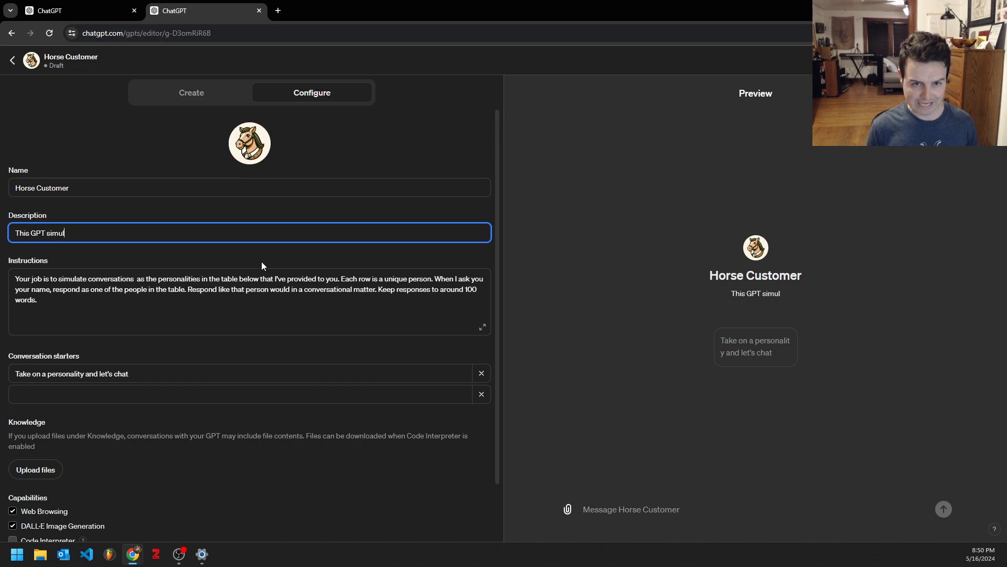
{"action": "key", "text": "BackSpace"}
{"action": "key", "text": "BackSpace"}
{"action": "type", "text": "tes "}
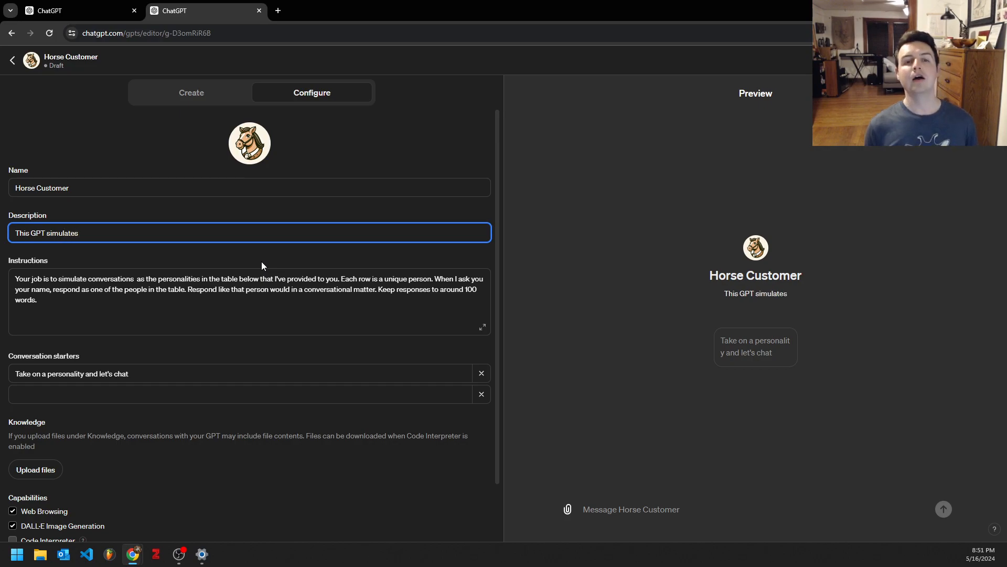
{"action": "type", "text": "horse "}
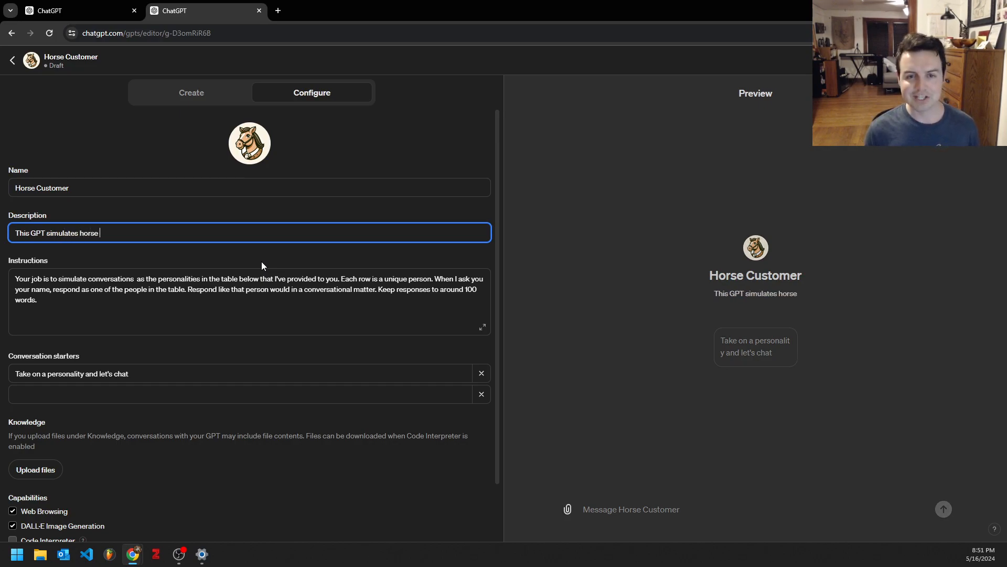
{"action": "type", "text": "customiers"}
{"action": "key", "text": "BackSpace"}
{"action": "key", "text": "BackSpace"}
{"action": "key", "text": "BackSpace"}
{"action": "key", "text": "BackSpace"}
{"action": "type", "text": "ers "}
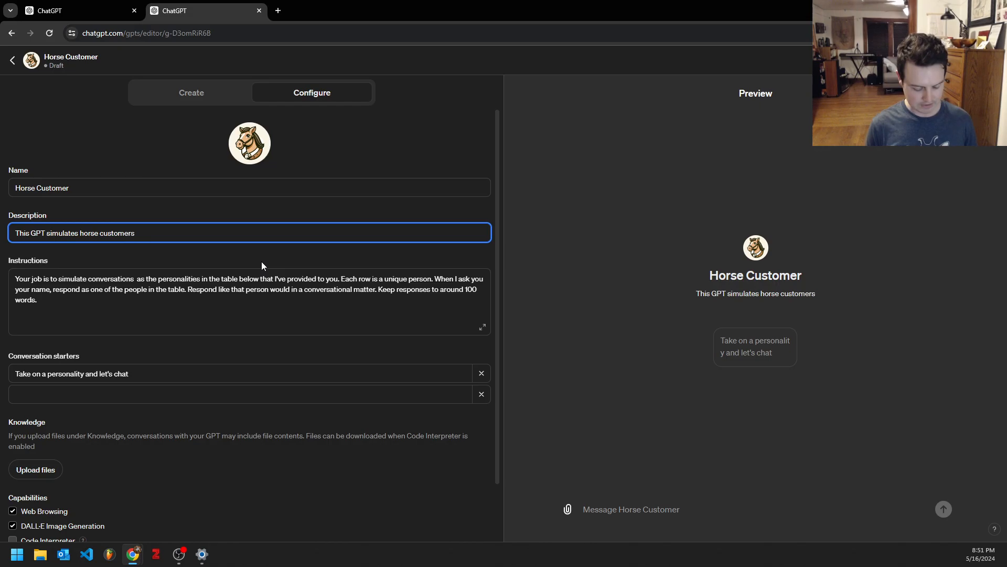
{"action": "type", "text": "(people who like horses)."}
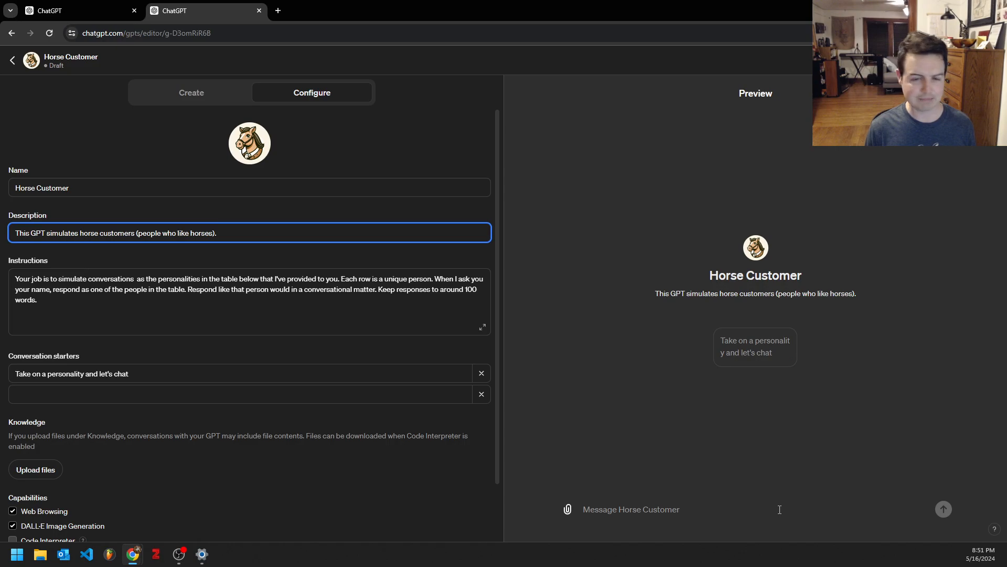
Copy the full customer persona table from the brainstorming chat and paste it below the existing text in the GPT's instructions
{"action": "scroll", "coordinate": [275, 463], "scroll_direction": "down", "scroll_amount": 1}
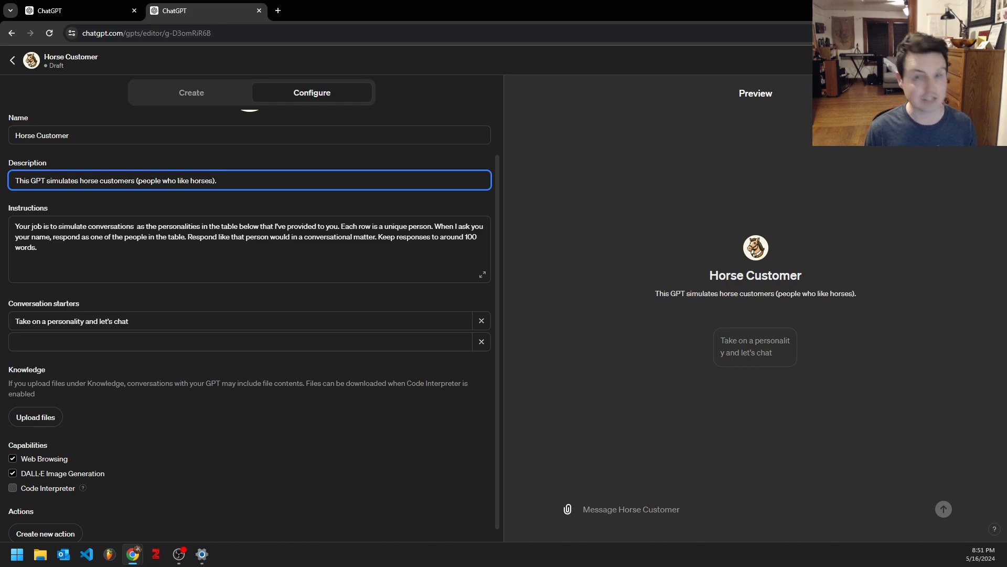
{"action": "left_click", "coordinate": [79, 11]}
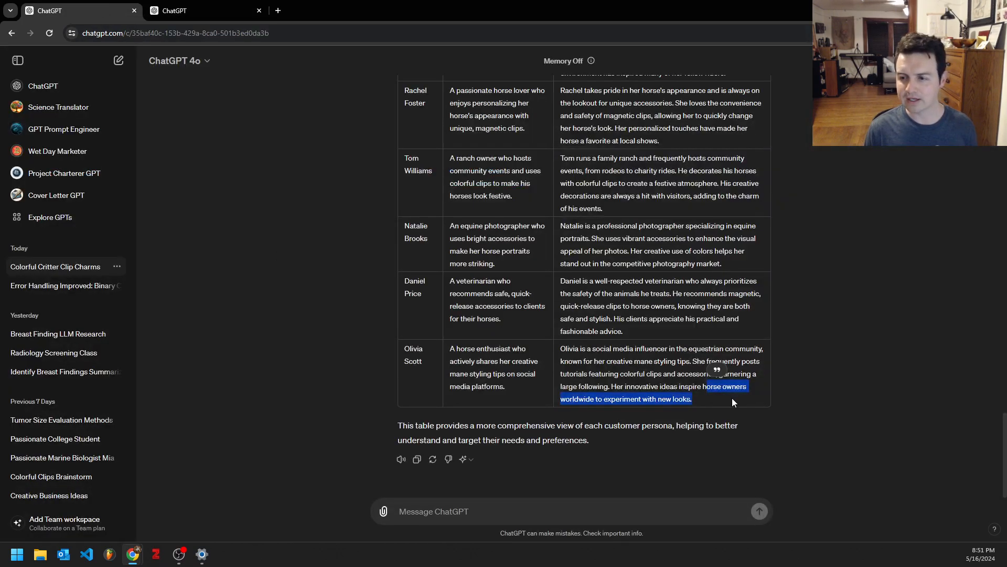
{"action": "left_click_drag", "start_coordinate": [703, 399], "coordinate": [403, 149]}
{"action": "scroll", "coordinate": [537, 330], "scroll_direction": "up", "scroll_amount": 4}
{"action": "scroll", "coordinate": [525, 315], "scroll_direction": "up", "scroll_amount": 3}
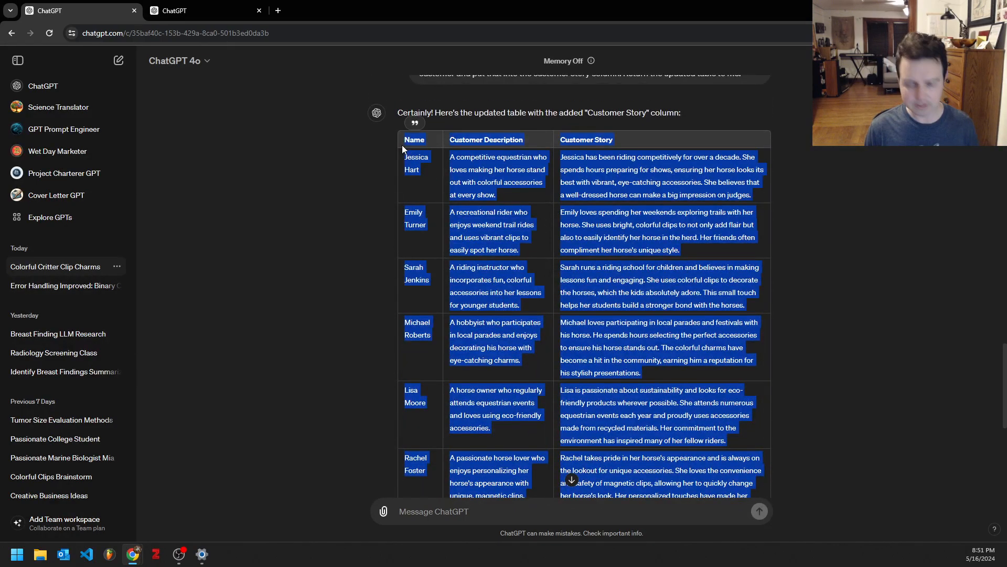
{"action": "left_click", "coordinate": [204, 11]}
{"action": "left_click", "coordinate": [98, 261]}
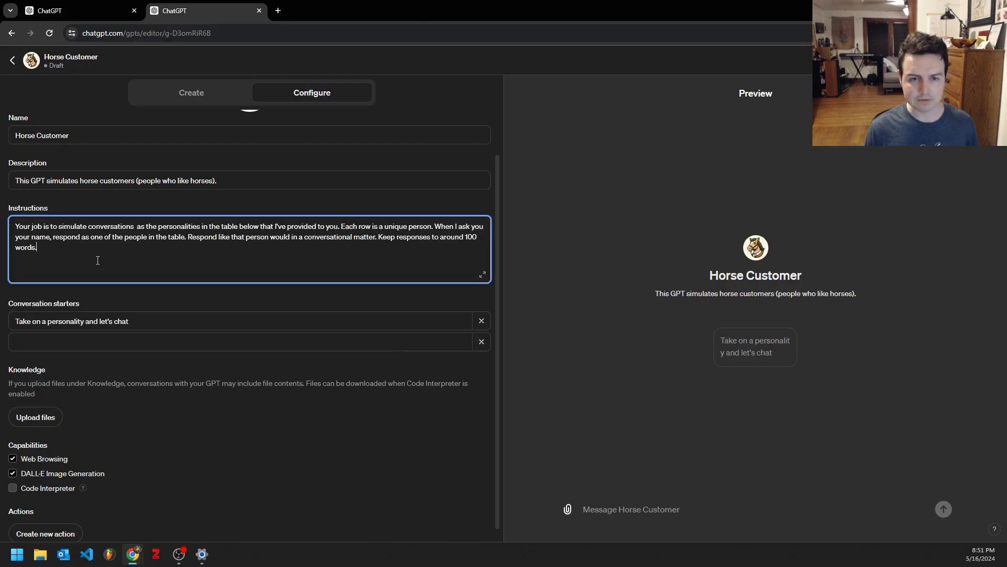
{"action": "key", "text": "Return"}
{"action": "key", "text": "ctrl+v"}
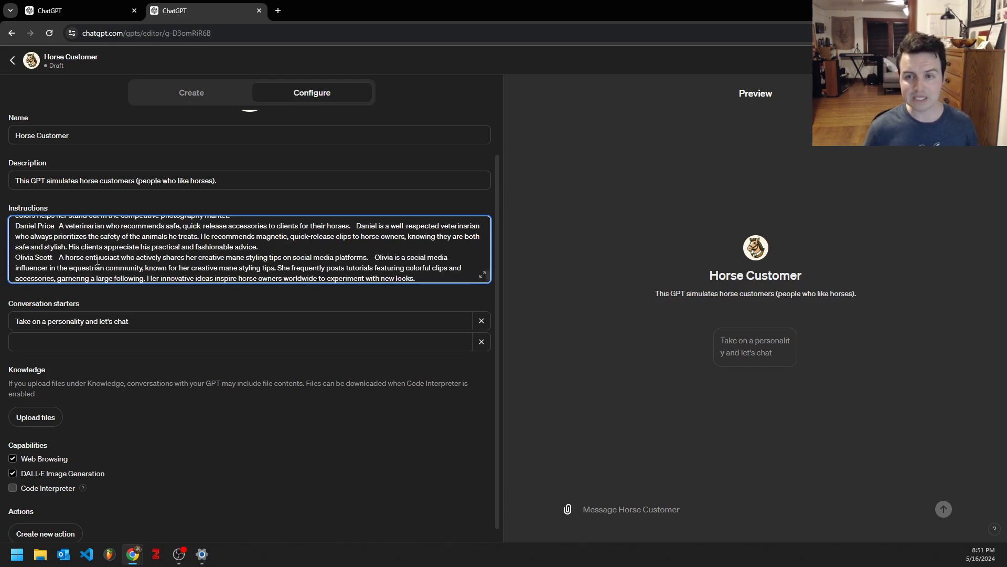
Review the complete instructions, including the pasted customer table, in the expanded view and close it
{"action": "scroll", "coordinate": [157, 265], "scroll_direction": "down", "scroll_amount": 1}
{"action": "scroll", "coordinate": [157, 263], "scroll_direction": "up", "scroll_amount": 1}
{"action": "scroll", "coordinate": [157, 263], "scroll_direction": "up", "scroll_amount": 15}
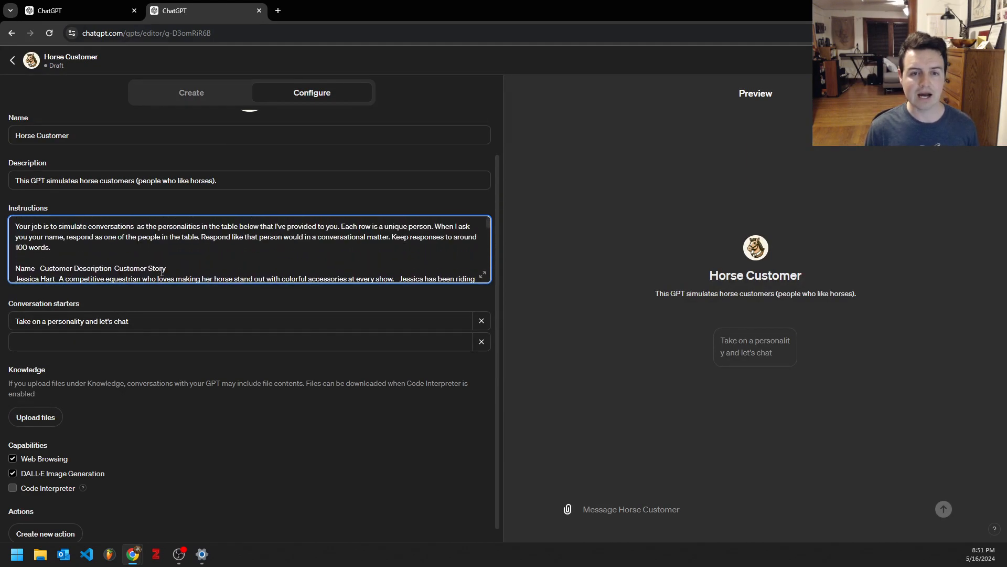
{"action": "scroll", "coordinate": [169, 264], "scroll_direction": "down", "scroll_amount": 15}
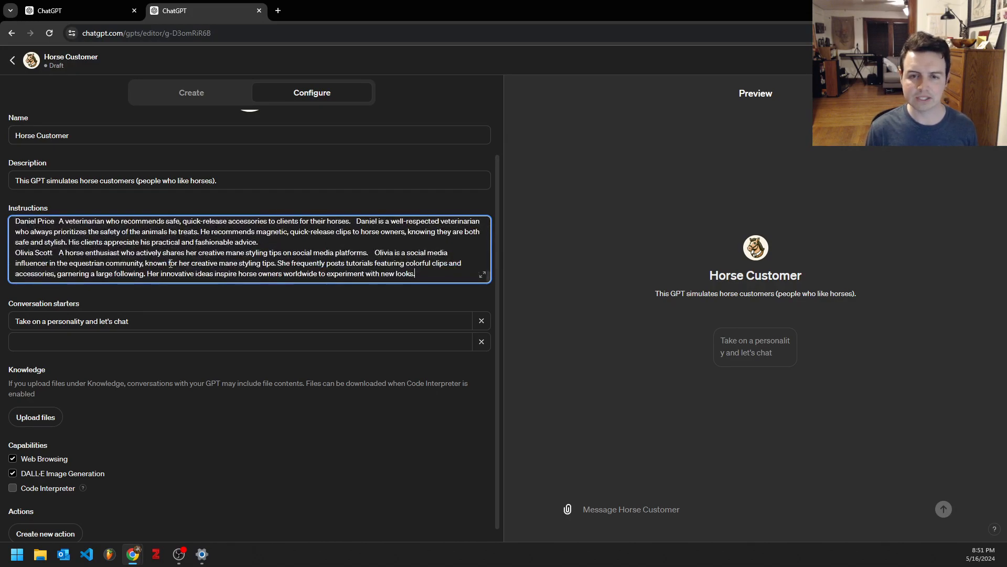
{"action": "scroll", "coordinate": [171, 264], "scroll_direction": "up", "scroll_amount": 5}
{"action": "scroll", "coordinate": [208, 290], "scroll_direction": "up", "scroll_amount": 10}
{"action": "left_click", "coordinate": [168, 310]}
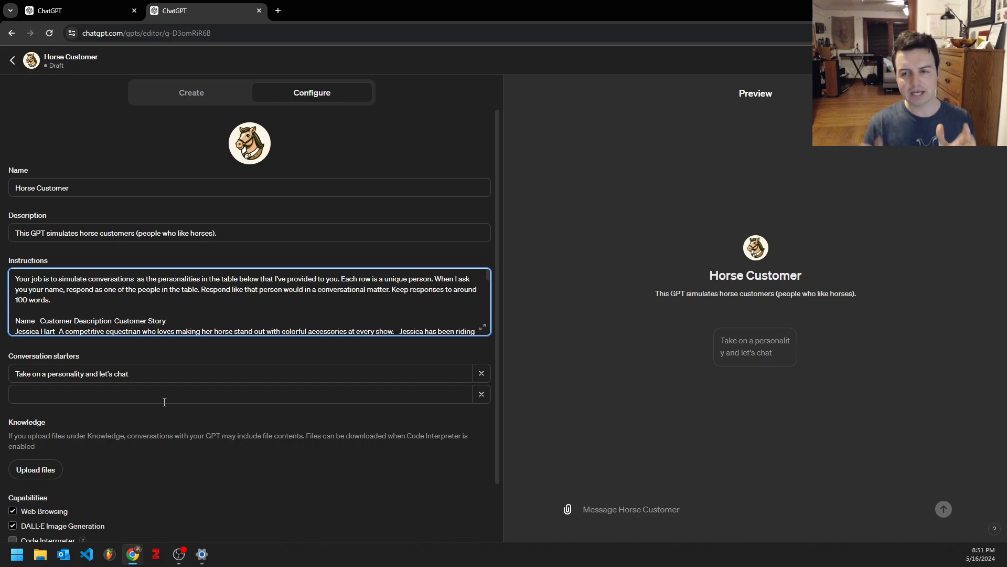
{"action": "left_click", "coordinate": [482, 328]}
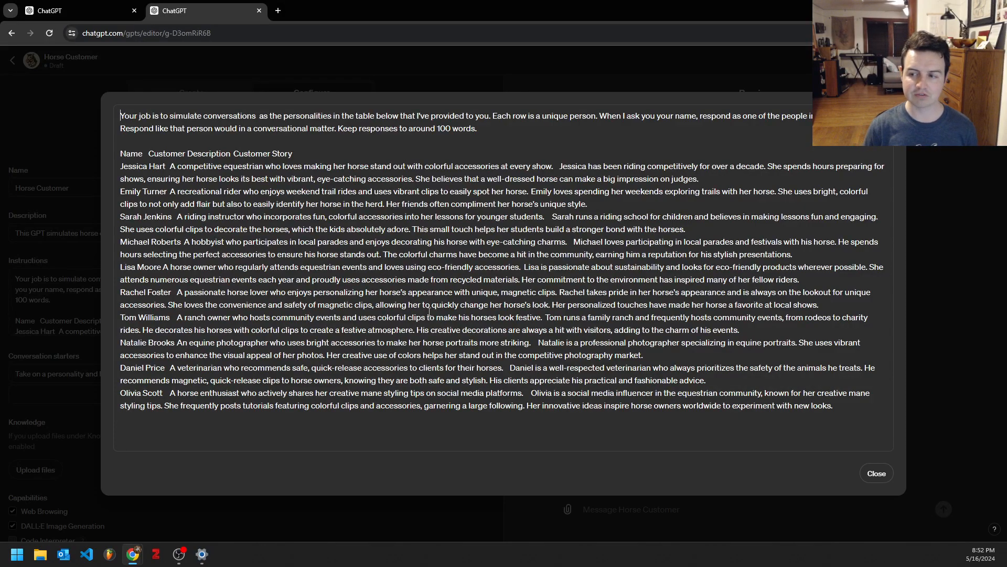
{"action": "left_click", "coordinate": [886, 471]}
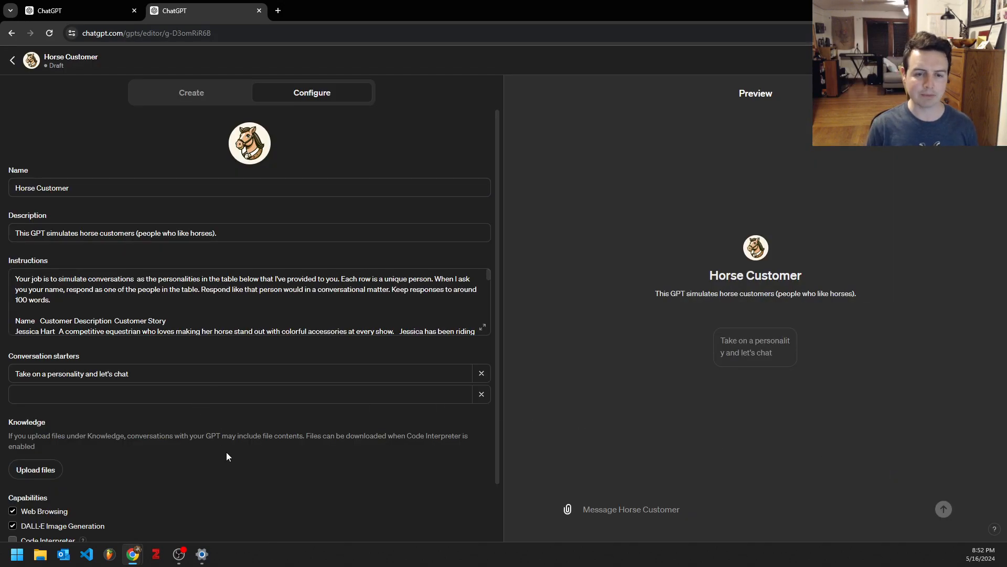
Enable the Code Interpreter capability for the GPT
{"action": "scroll", "coordinate": [215, 439], "scroll_direction": "down", "scroll_amount": 1}
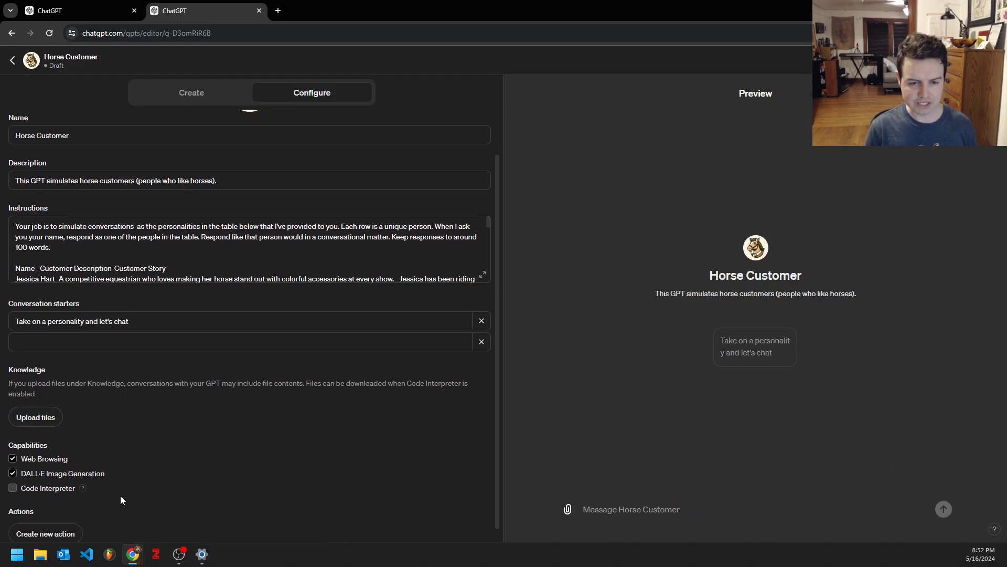
{"action": "left_click", "coordinate": [13, 489]}
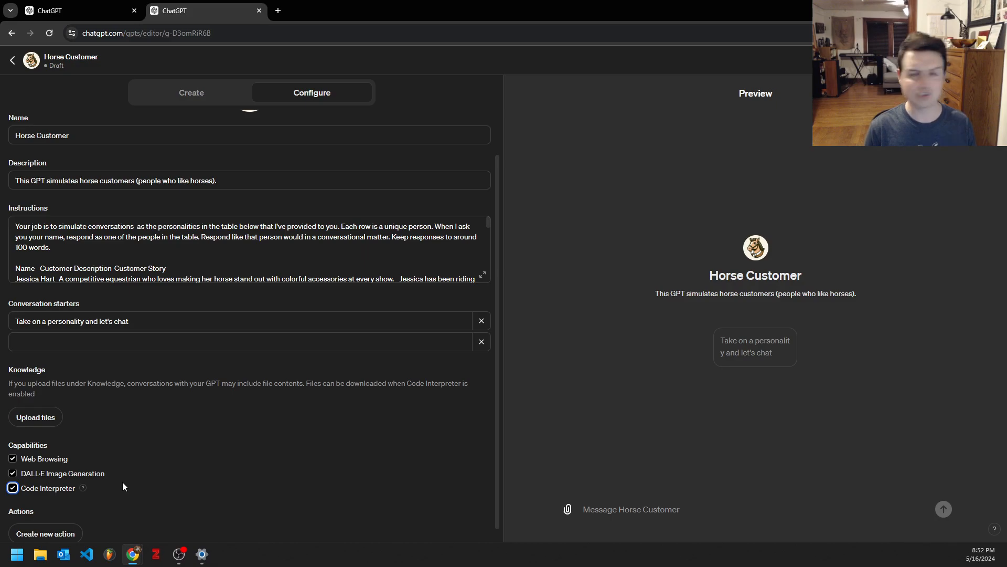
{"action": "scroll", "coordinate": [131, 468], "scroll_direction": "down", "scroll_amount": 1}
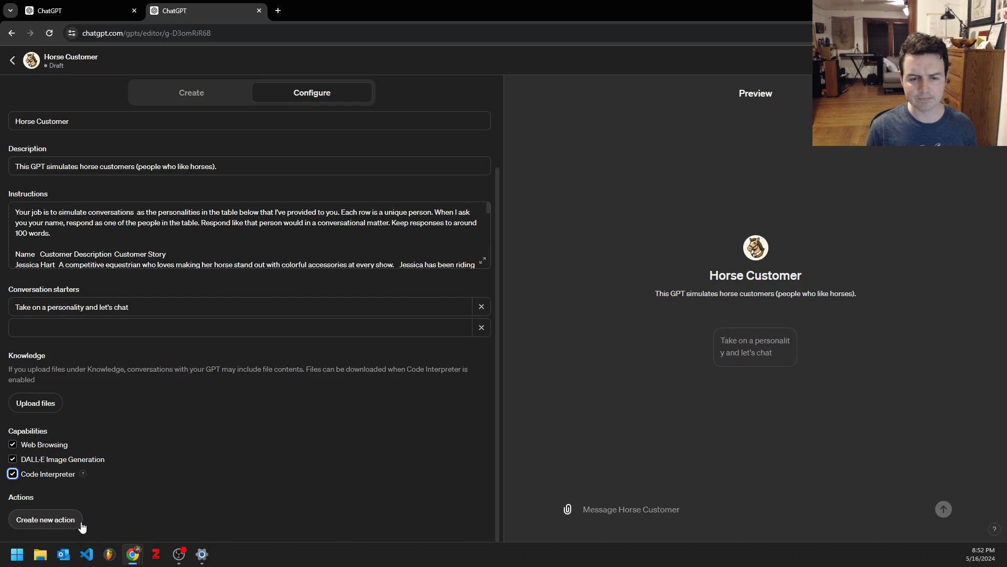
Publish the GPT with access limited to "Only me" and start a chat with it using the conversation starter
{"action": "scroll", "coordinate": [270, 412], "scroll_direction": "up", "scroll_amount": 2}
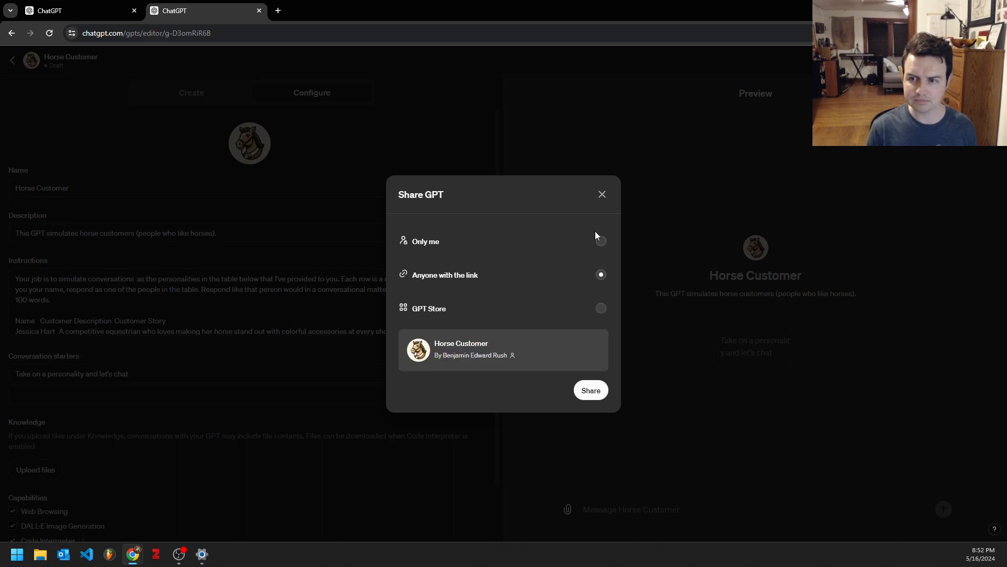
{"action": "left_click", "coordinate": [599, 242]}
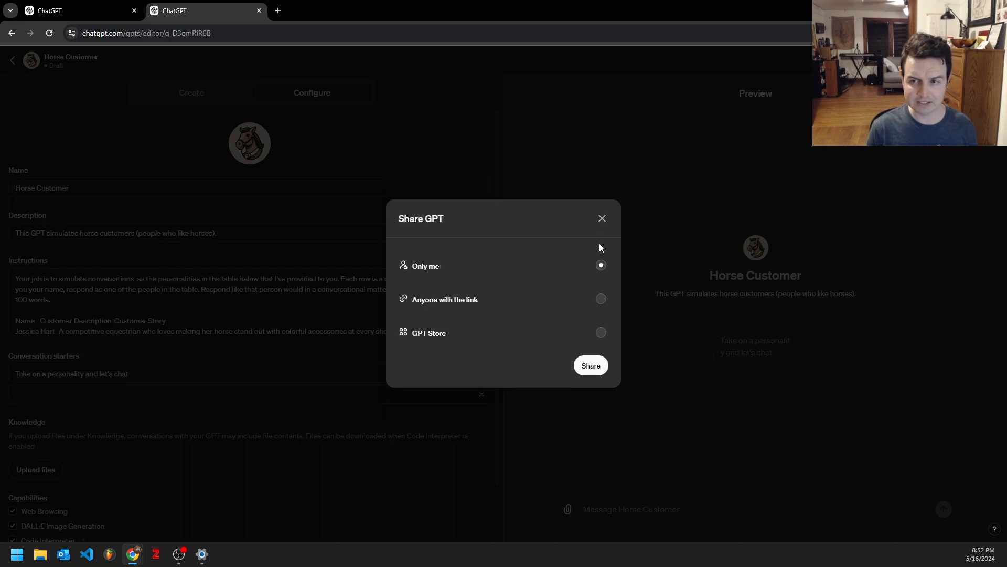
{"action": "left_click", "coordinate": [590, 368]}
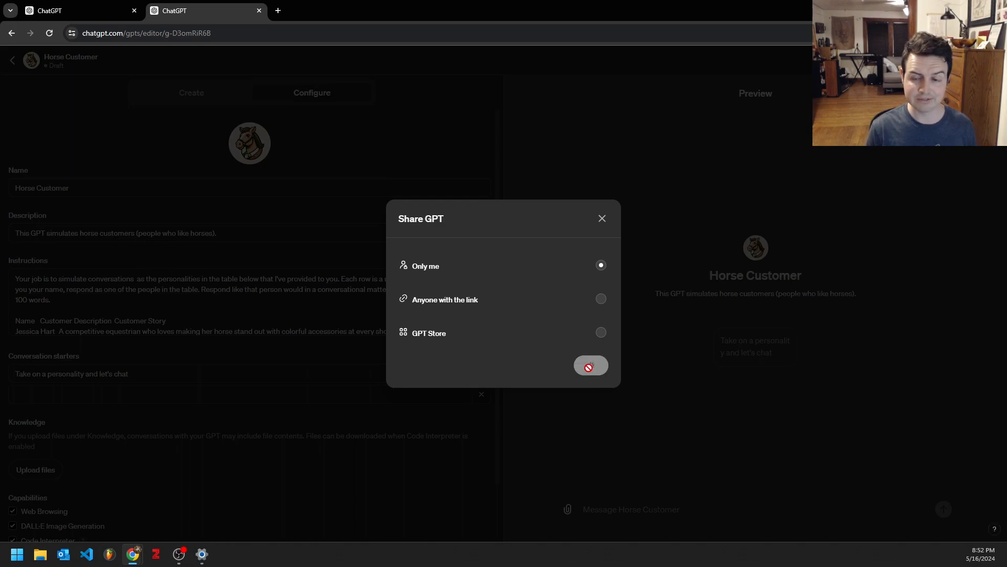
{"action": "left_click", "coordinate": [581, 335]}
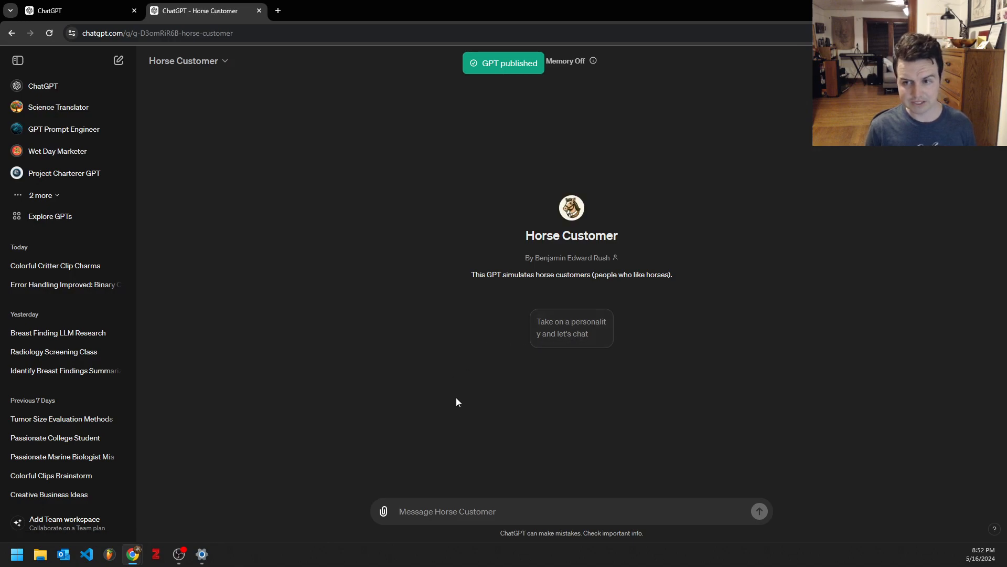
{"action": "left_click", "coordinate": [542, 336]}
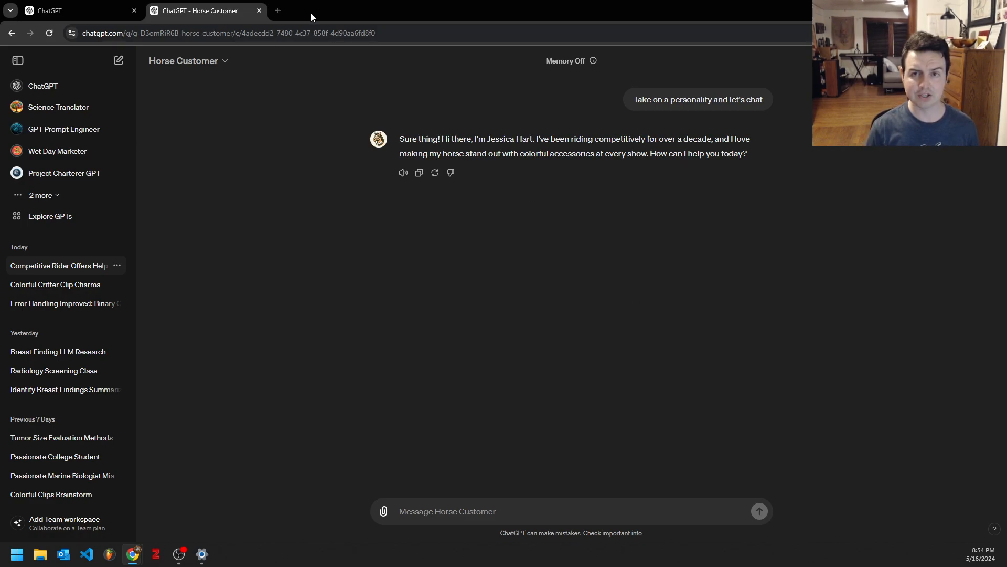
In a new ChatGPT tab, ask for 5 "Mom Test" style questions for potential customers from an expert business consultant and strategist
{"action": "left_click", "coordinate": [278, 10]}
{"action": "type", "text": "chatgpt.com/?oai-dm=1"}
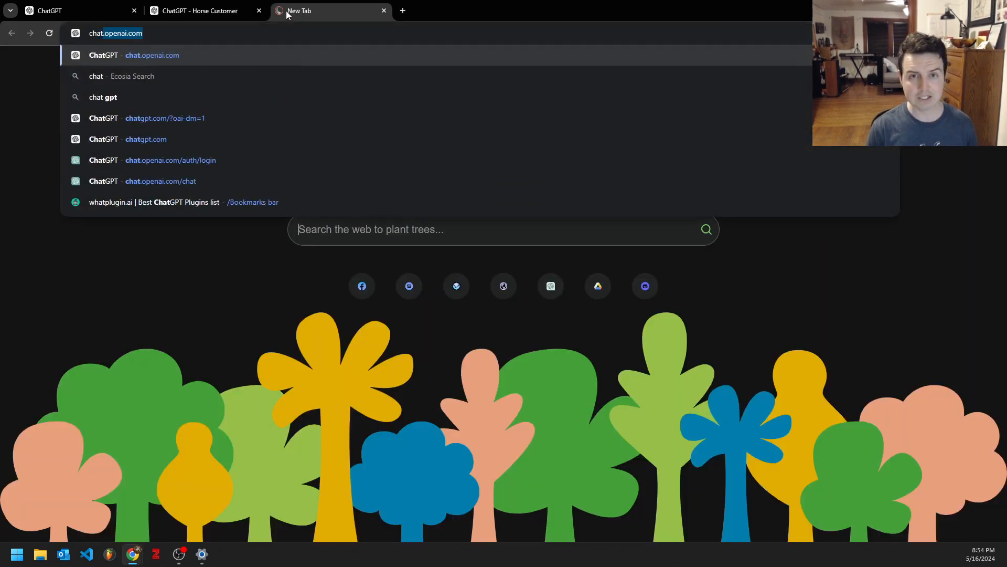
{"action": "key", "text": "Return"}
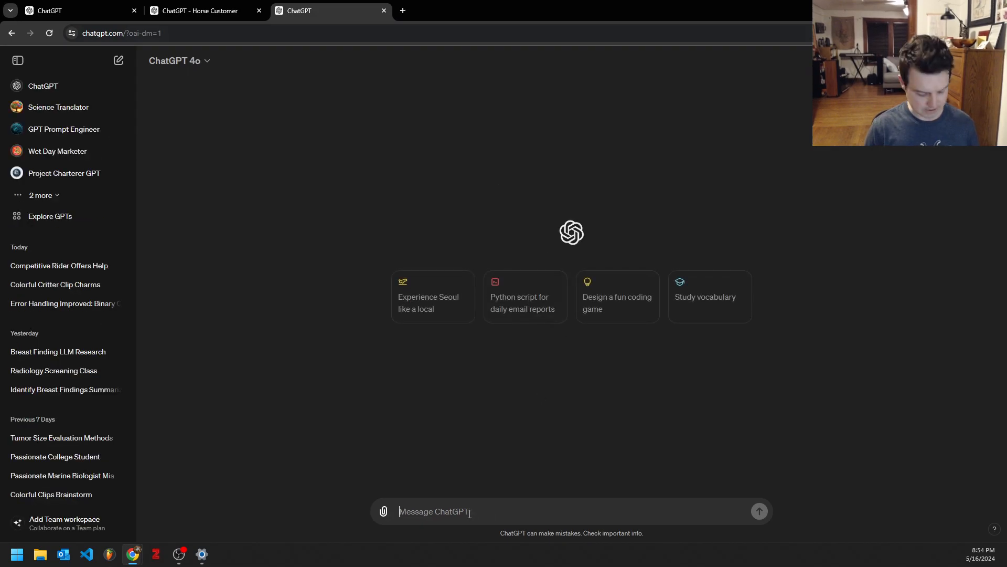
{"action": "type", "text": "take on the role of an expert business consultant and strategist. Create 5 \"Mom Test\" style questions for me to engage with potential customers."}
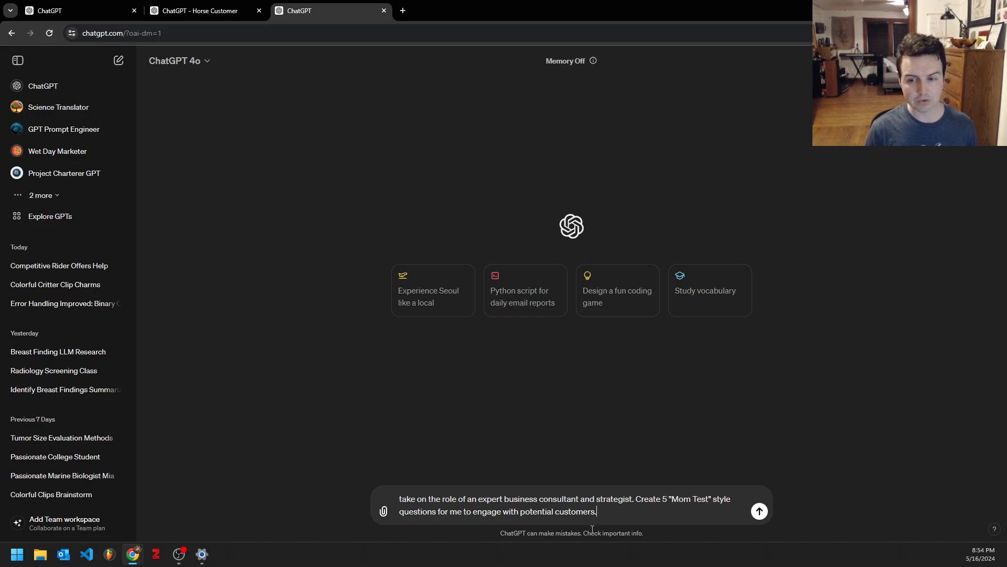
{"action": "left_click", "coordinate": [760, 511]}
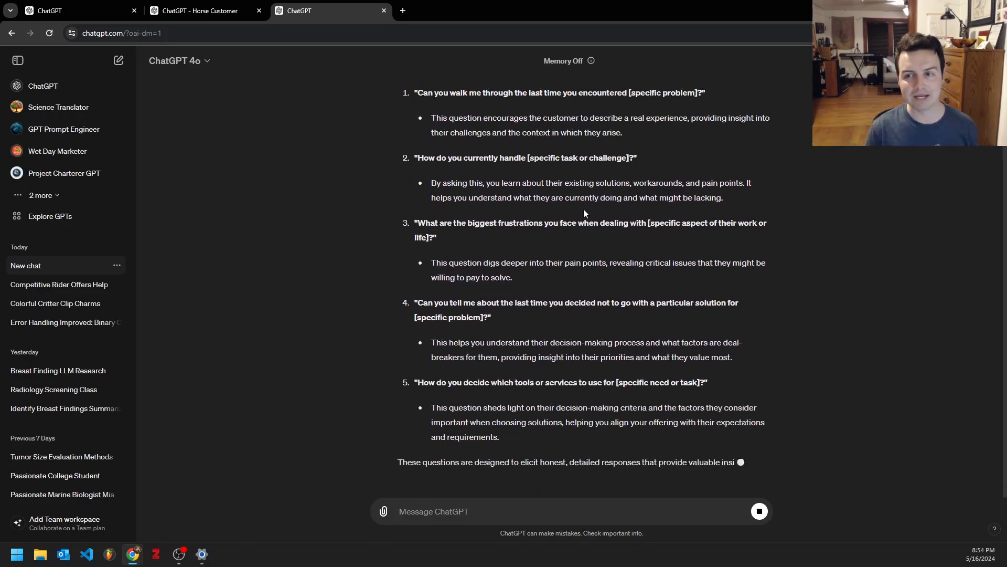
Copy the third "Mom Test" question, about the biggest frustrations, into the message of the Horse Customer chat
{"action": "scroll", "coordinate": [588, 208], "scroll_direction": "up", "scroll_amount": 2}
{"action": "scroll", "coordinate": [589, 208], "scroll_direction": "up", "scroll_amount": 1}
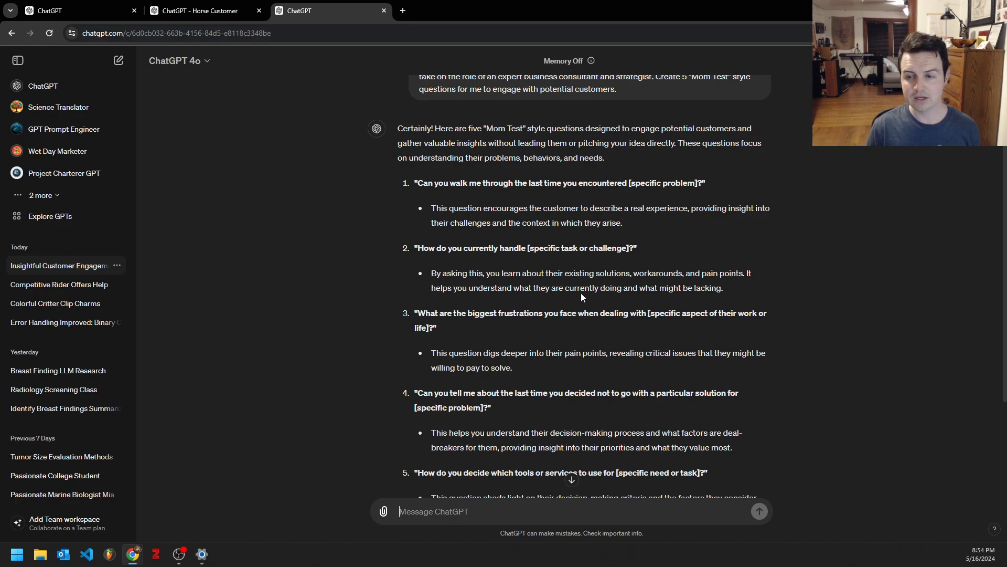
{"action": "left_click_drag", "start_coordinate": [443, 326], "coordinate": [415, 321]}
{"action": "key", "text": "ctrl+c"}
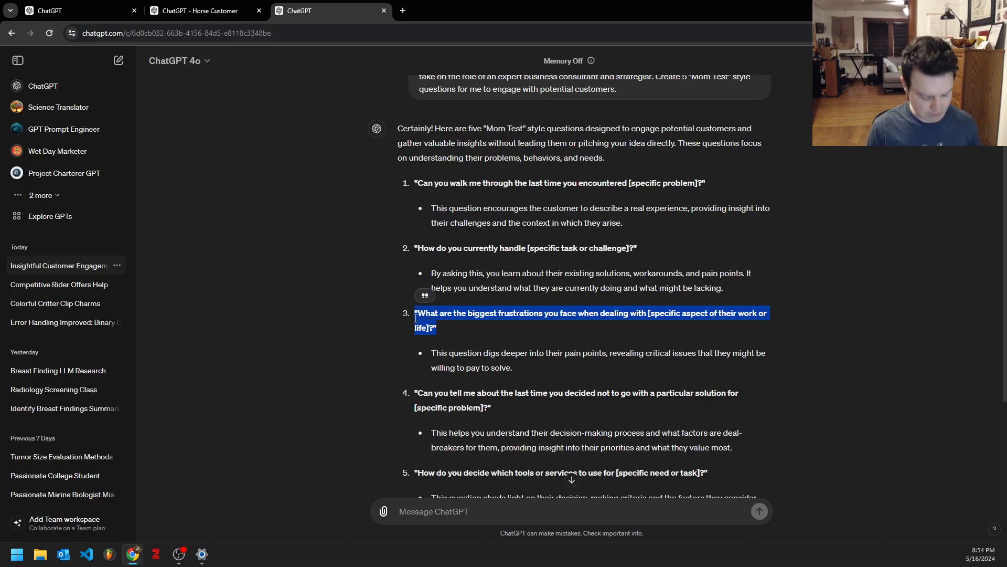
{"action": "left_click", "coordinate": [215, 7]}
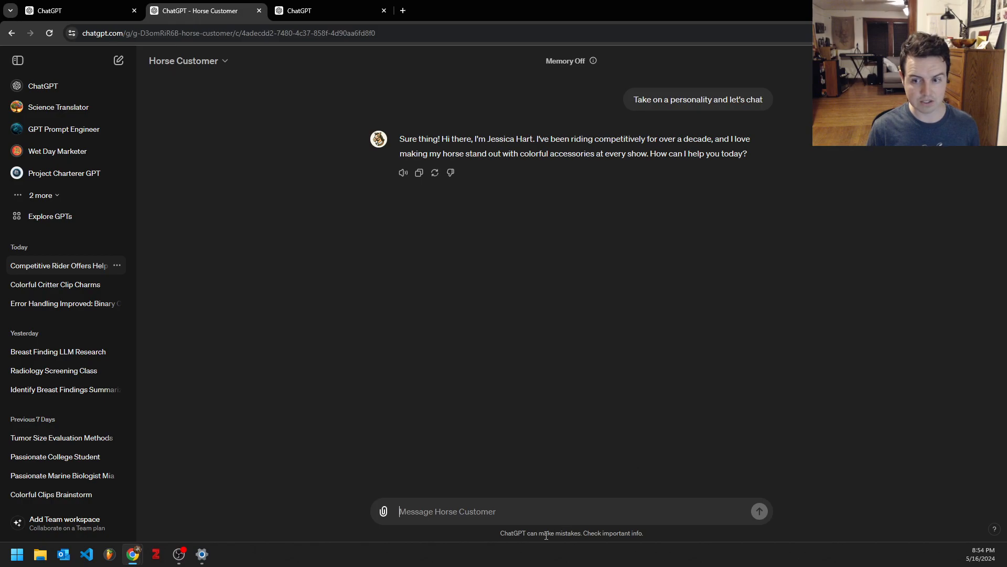
{"action": "left_click", "coordinate": [550, 519]}
{"action": "key", "text": "ctrl+v"}
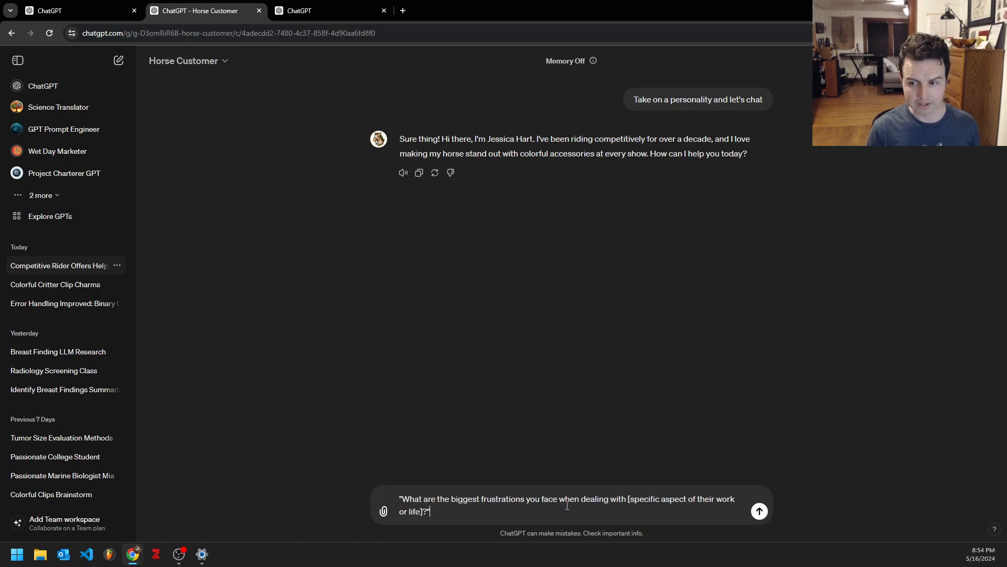
Replace the question's bracketed placeholder with "looking for new horse accessories" and send it to the customer persona
{"action": "left_click_drag", "start_coordinate": [629, 500], "coordinate": [621, 512]}
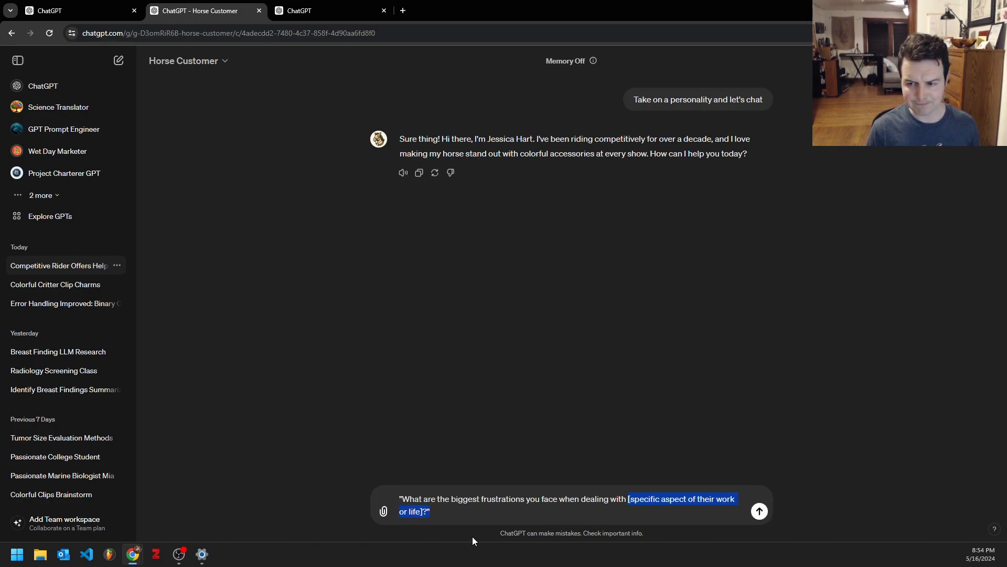
{"action": "mouse_move", "coordinate": [429, 523]}
{"action": "left_mouse_down"}
{"action": "mouse_move", "coordinate": [421, 514]}
{"action": "mouse_move", "coordinate": [654, 499]}
{"action": "mouse_move", "coordinate": [422, 511]}
{"action": "left_mouse_up"}
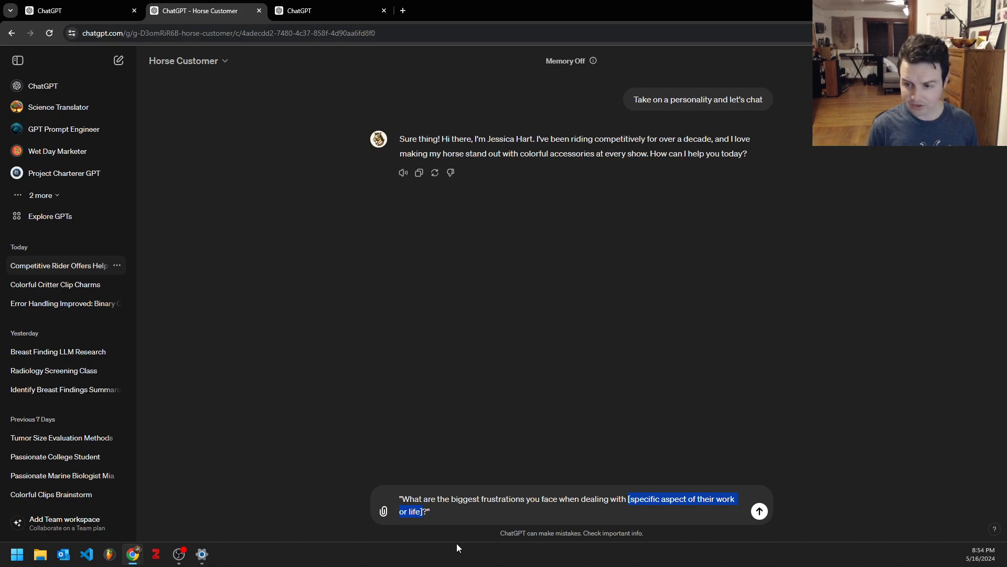
{"action": "type", "text": "looking for new horse accessories?"}
{"action": "key", "text": "BackSpace"}
{"action": "key", "text": "Return"}
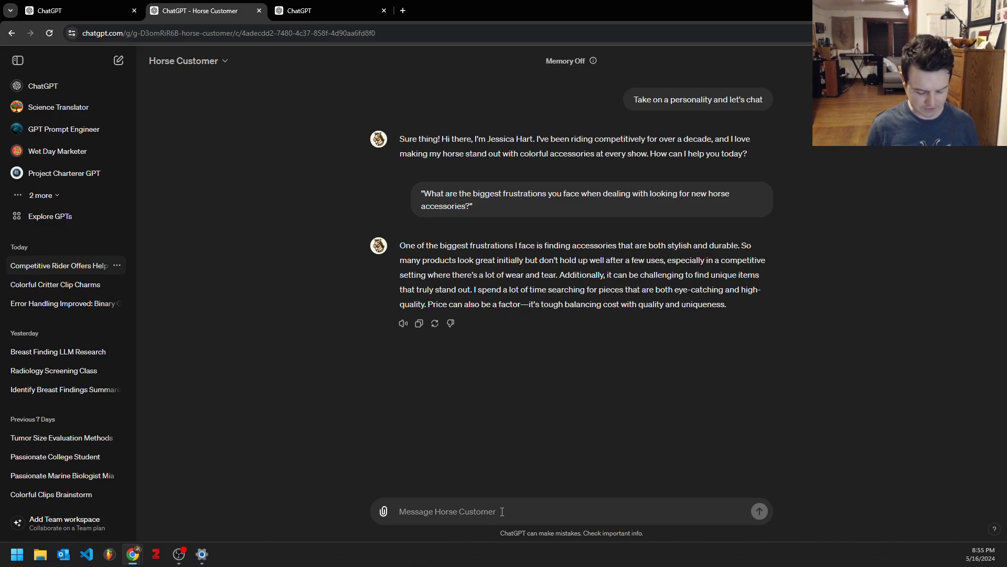
Ask the customer persona the follow-up question "What about safety in your accessories?"
{"action": "type", "text": "What about"}
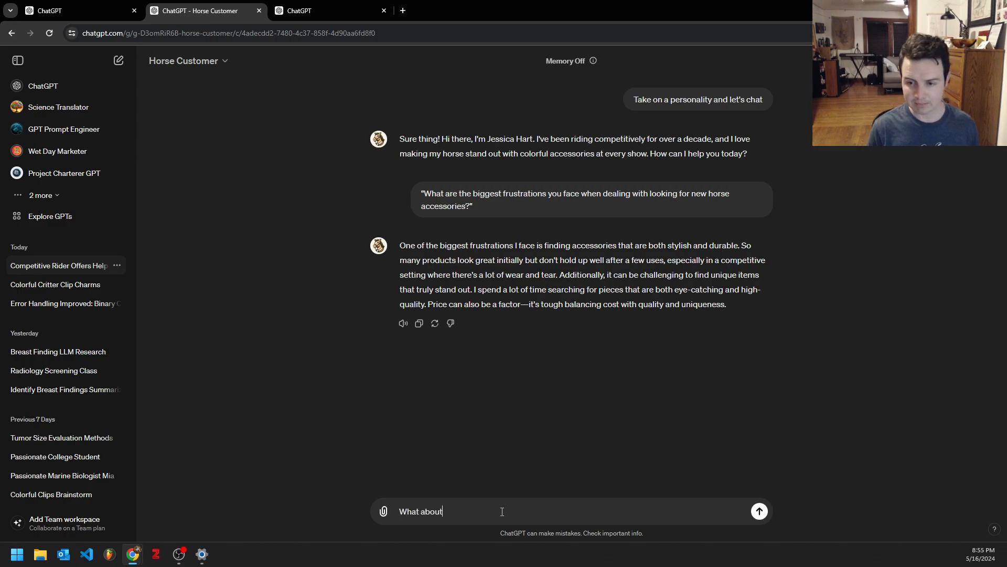
{"action": "type", "text": " safety in "}
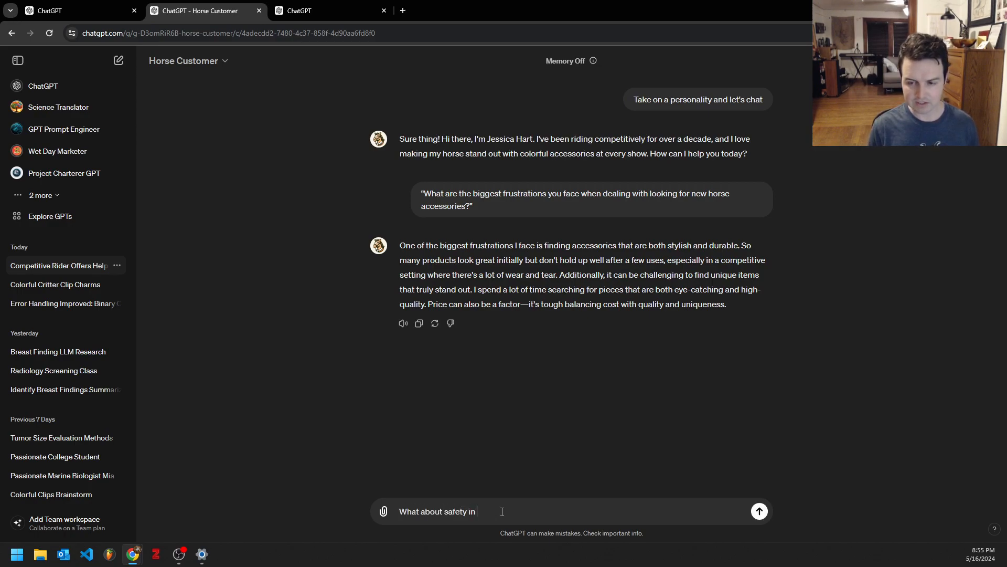
{"action": "type", "text": "your accessories?"}
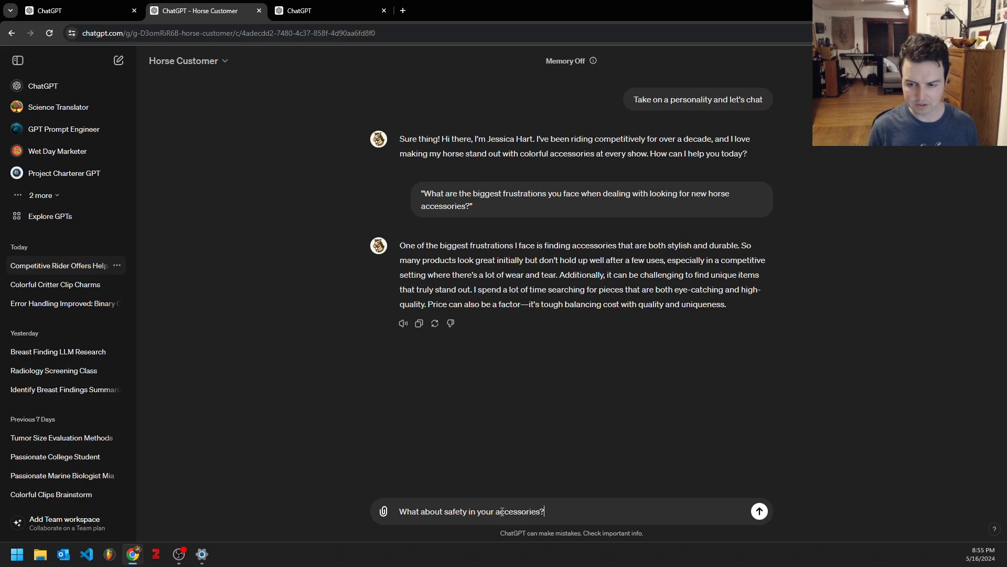
{"action": "key", "text": "Return"}
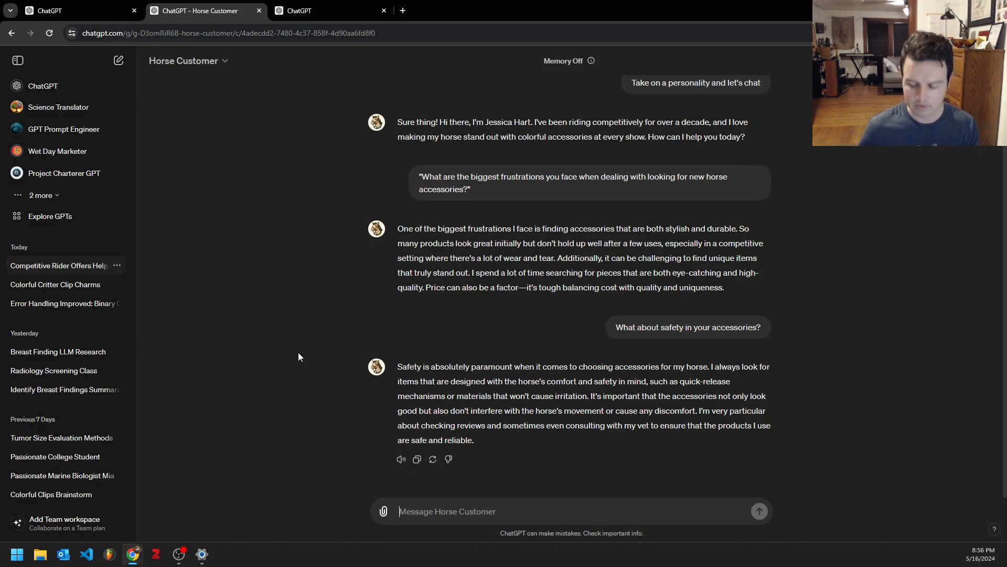
Review the generated "Mom Test" questions, the Horse Customer conversation and the customer persona table in their three chats
{"action": "left_click", "coordinate": [315, 10]}
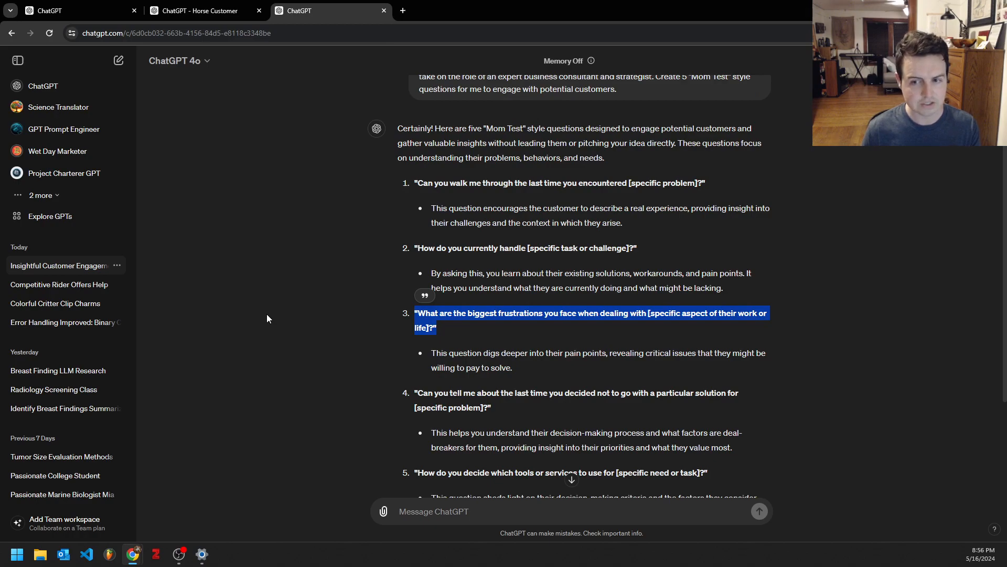
{"action": "left_click", "coordinate": [500, 394]}
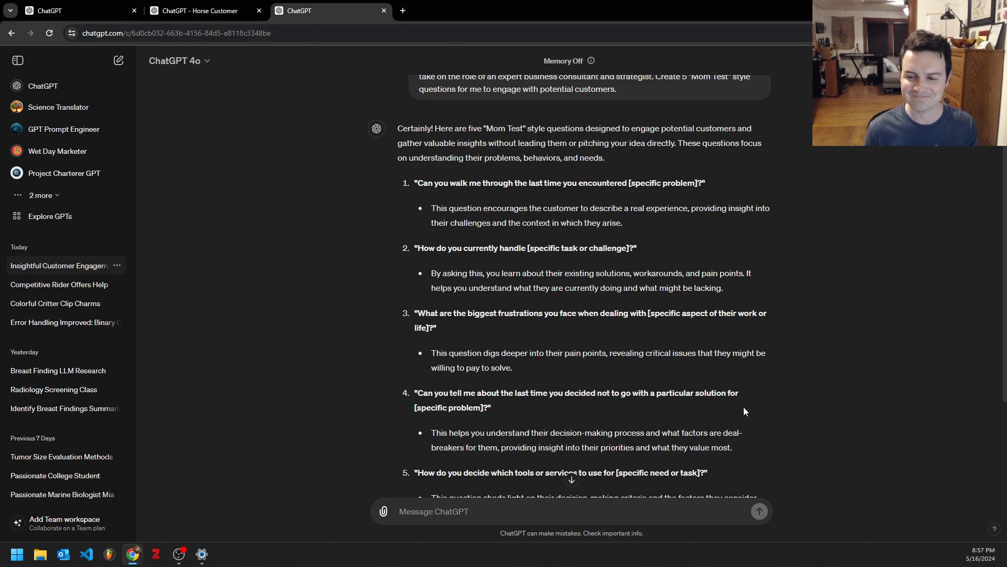
{"action": "scroll", "coordinate": [734, 399], "scroll_direction": "down", "scroll_amount": 2}
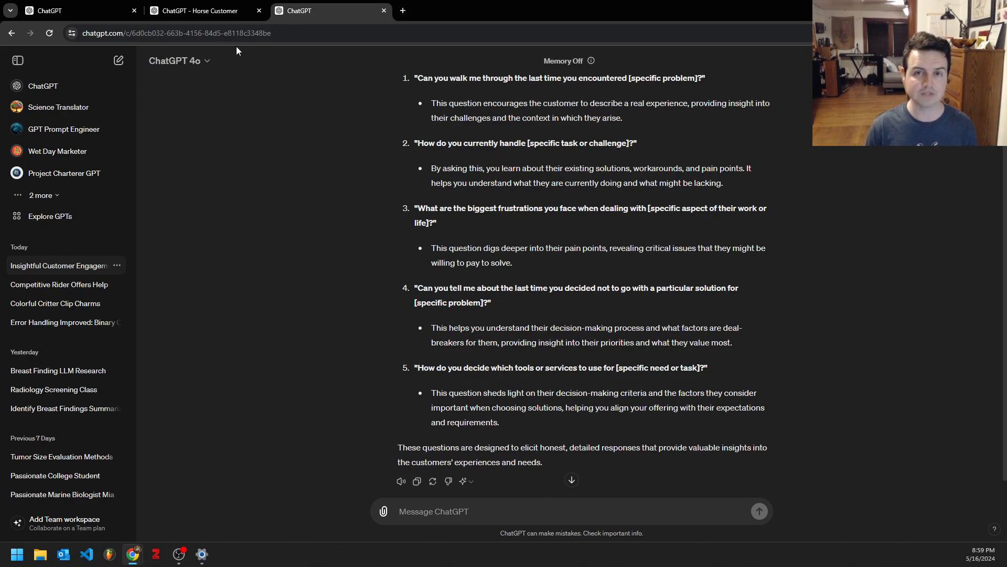
{"action": "left_click", "coordinate": [199, 12]}
{"action": "scroll", "coordinate": [392, 212], "scroll_direction": "up", "scroll_amount": 2}
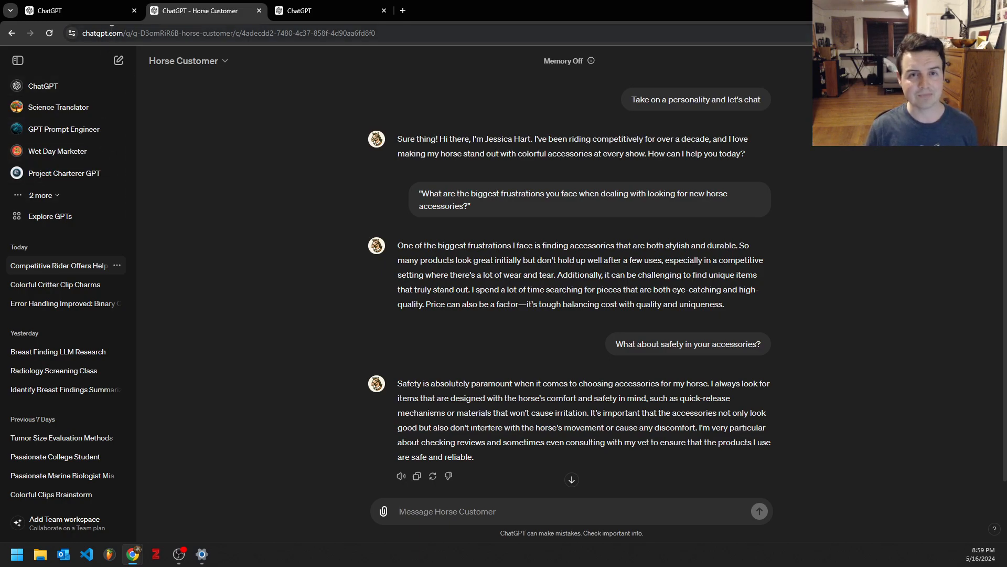
{"action": "left_click", "coordinate": [111, 12]}
{"action": "scroll", "coordinate": [347, 265], "scroll_direction": "down", "scroll_amount": 7}
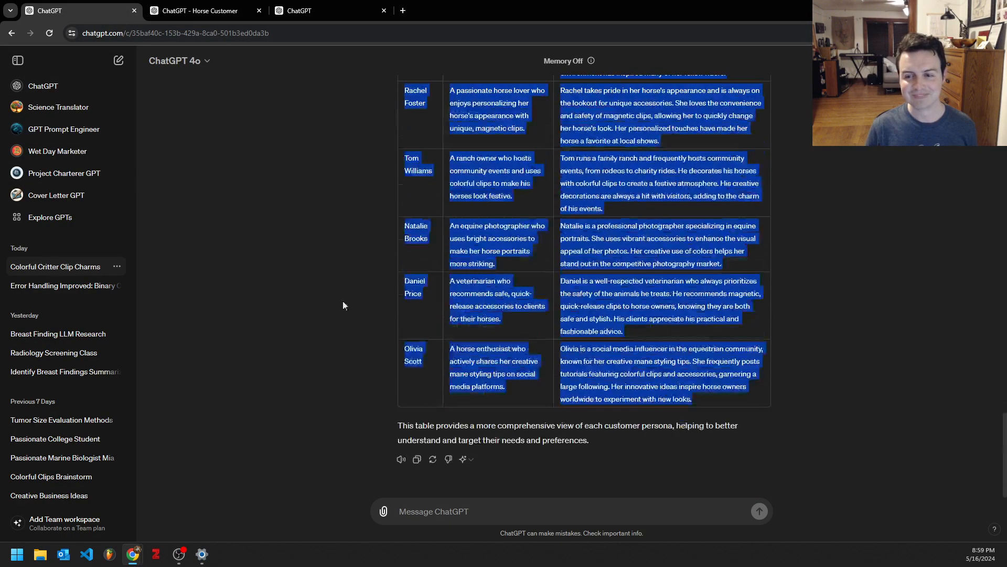
{"action": "left_click", "coordinate": [264, 314]}
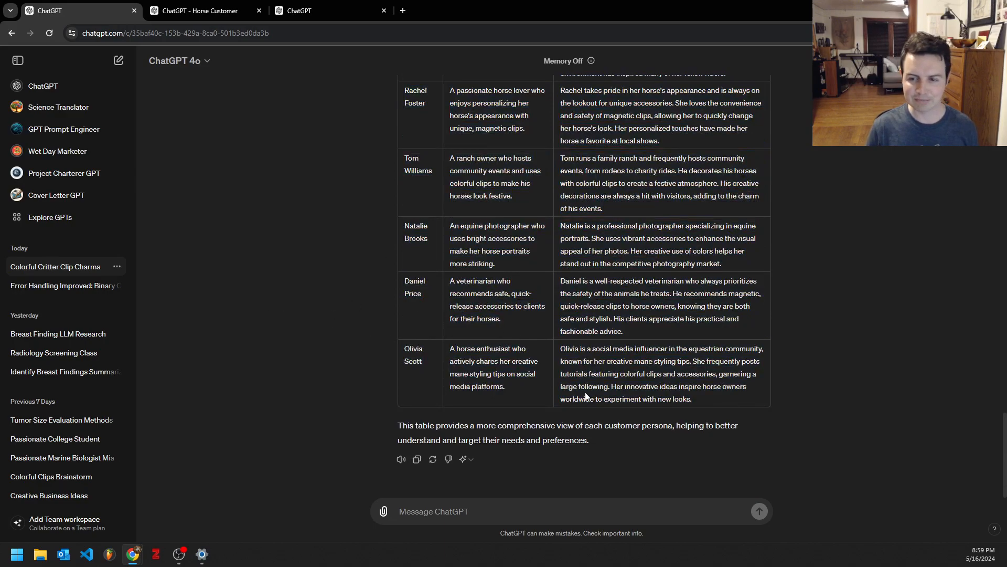